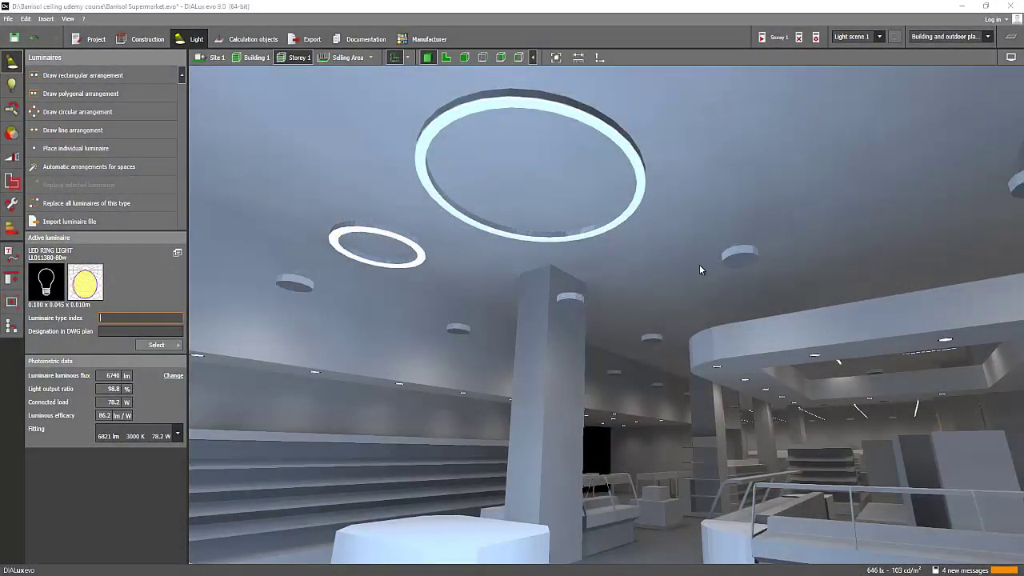
# Display the calculation results overview and examine the illuminance distribution over the display tables beneath the ring lights
pyautogui.moveTo(699, 264); pyautogui.dragTo(747, 184, button='middle')
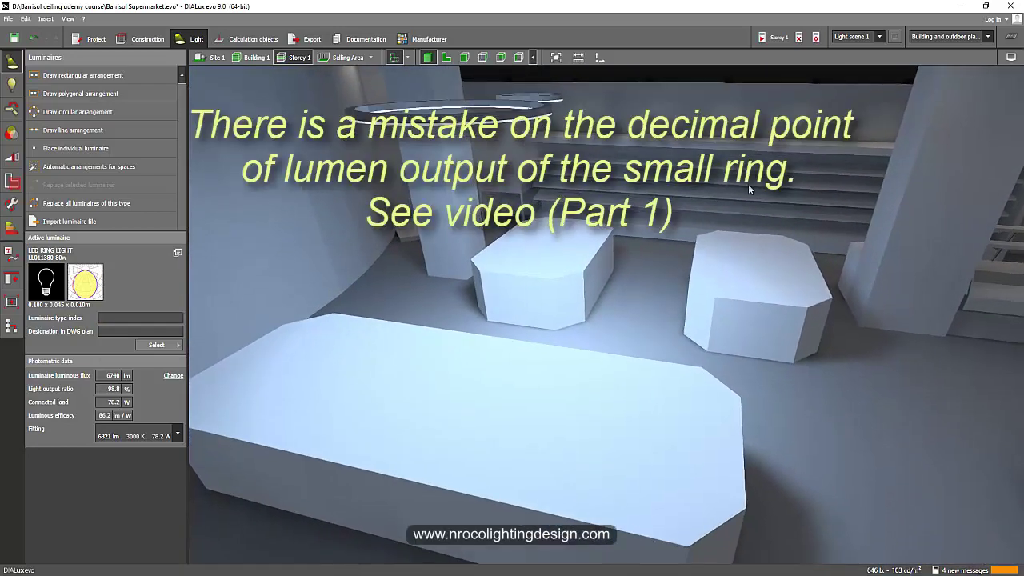
pyautogui.click(1010, 38)
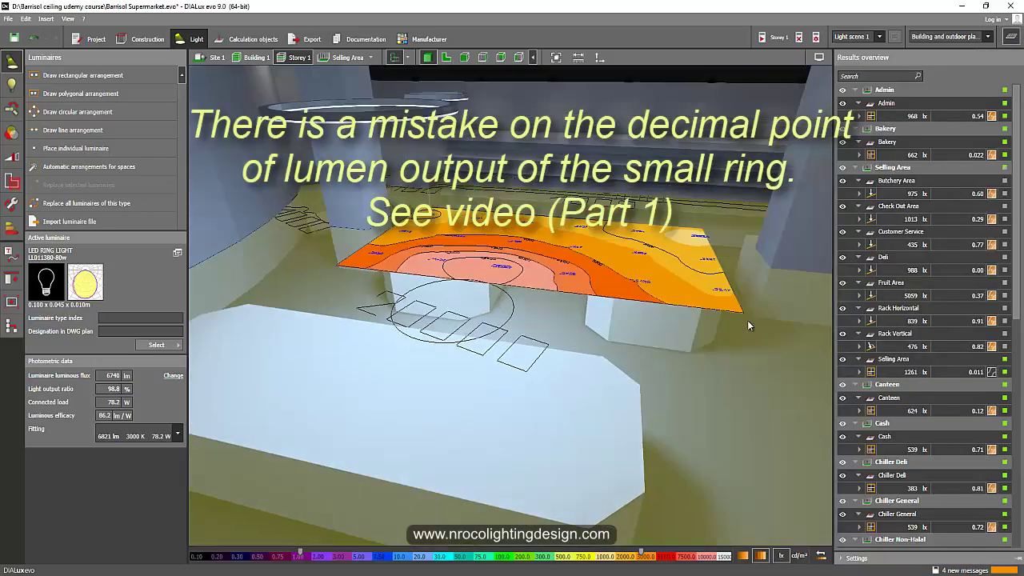
pyautogui.moveTo(705, 324); pyautogui.dragTo(571, 314, button='middle')
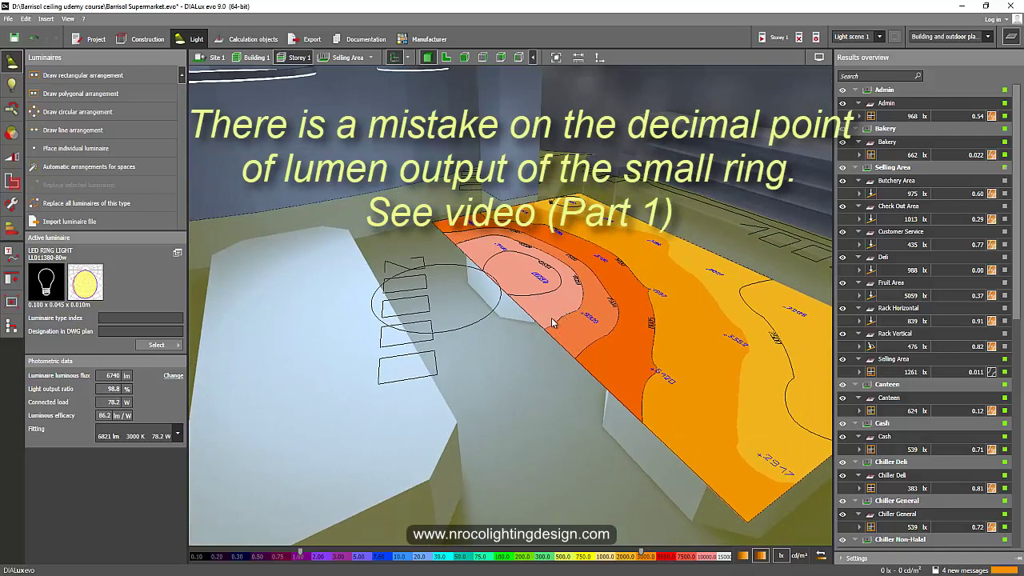
pyautogui.moveTo(552, 321); pyautogui.dragTo(552, 186, button='middle')
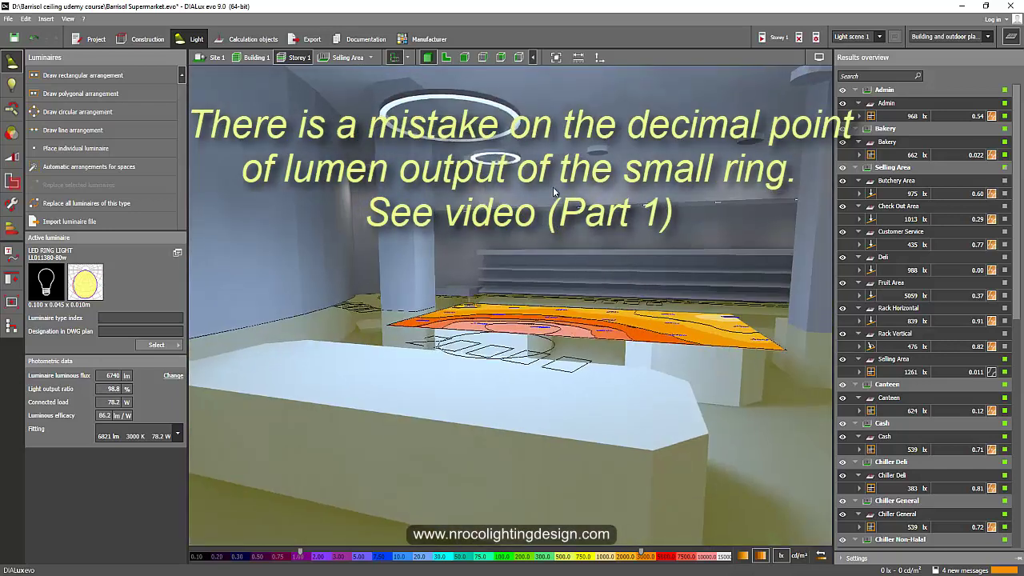
# Inspect the lamp data of the large ring luminaire arrangement, then deselect it and view the two rings above the tables
pyautogui.click(408, 142)
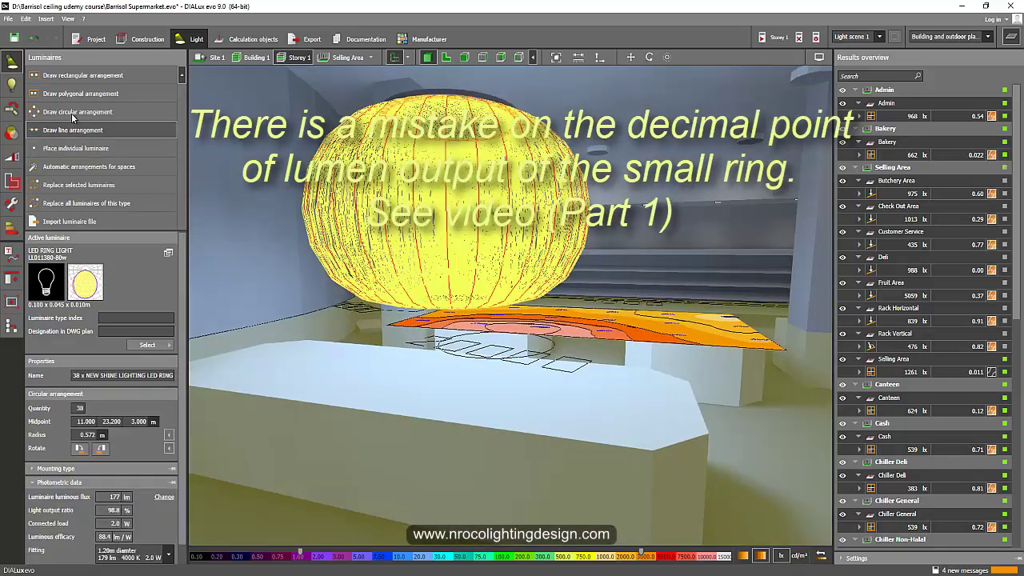
pyautogui.click(12, 83)
pyautogui.press('Return')
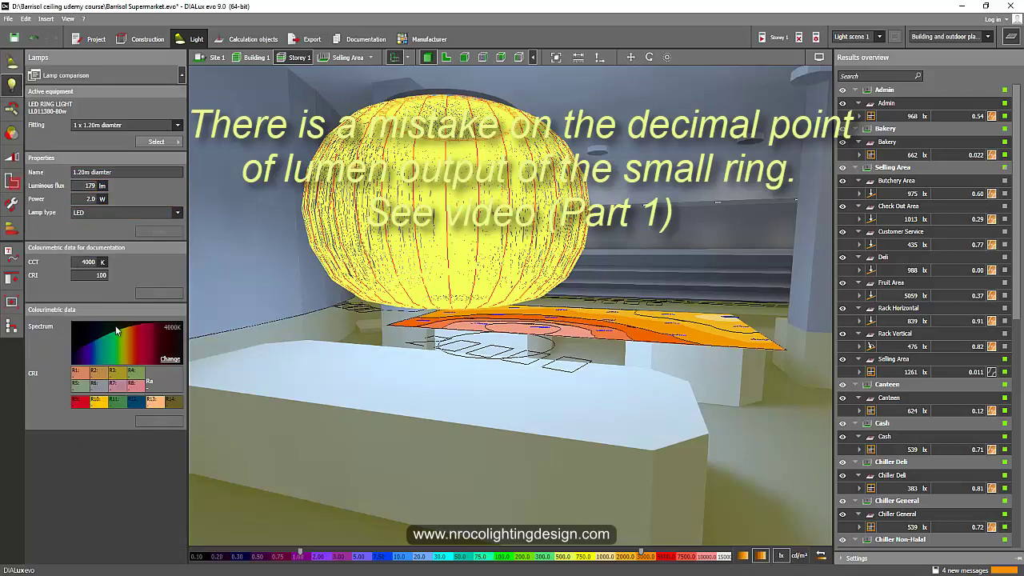
pyautogui.click(755, 475)
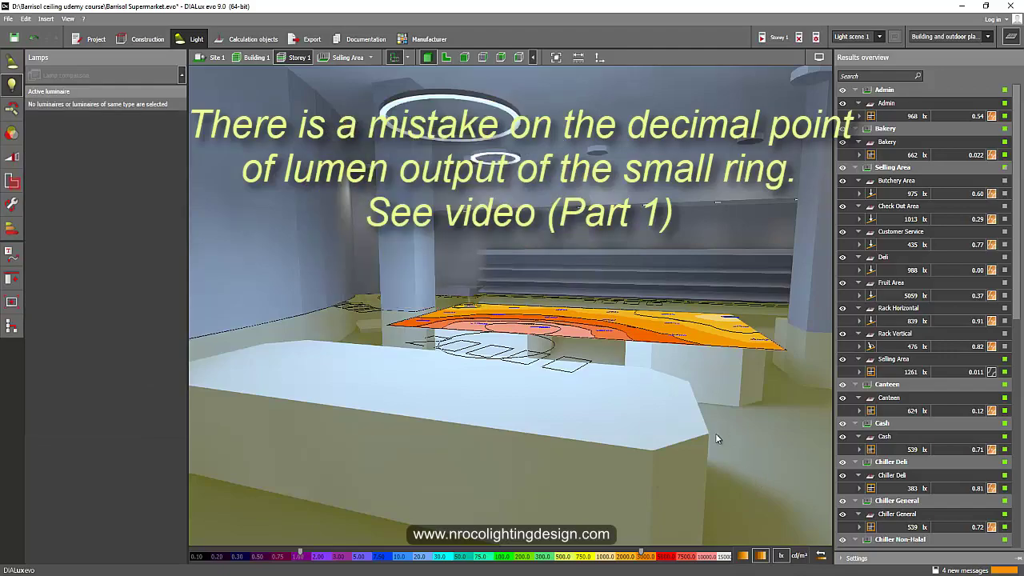
pyautogui.moveTo(714, 432); pyautogui.dragTo(367, 367)
pyautogui.moveTo(470, 319); pyautogui.dragTo(383, 269)
pyautogui.moveTo(416, 386); pyautogui.dragTo(428, 554)
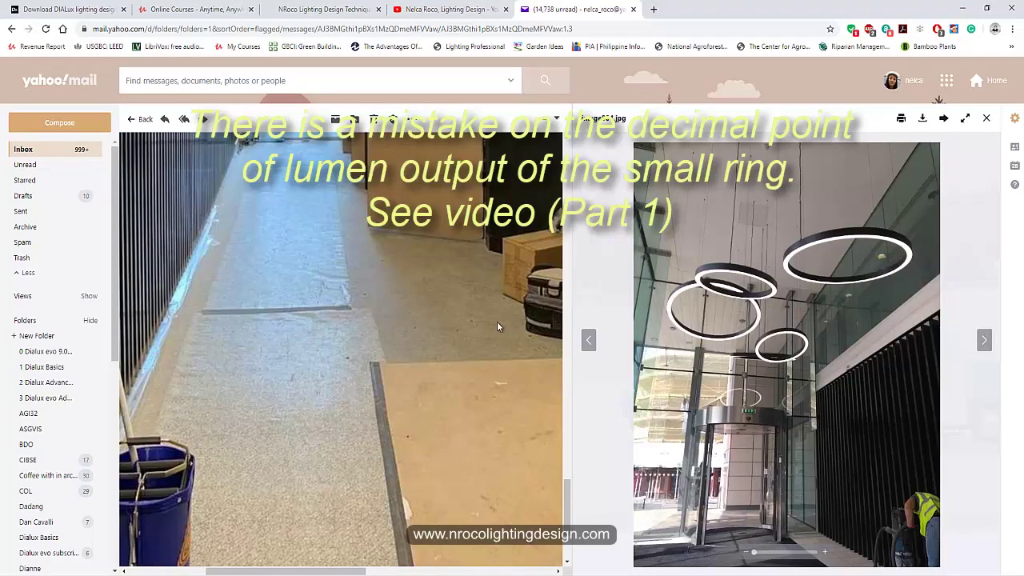
# Switch to the e-mail in the browser and compare its photos of suspended ring lights with the rings in the DIALux evo model
pyautogui.scroll(-3, 416, 377)
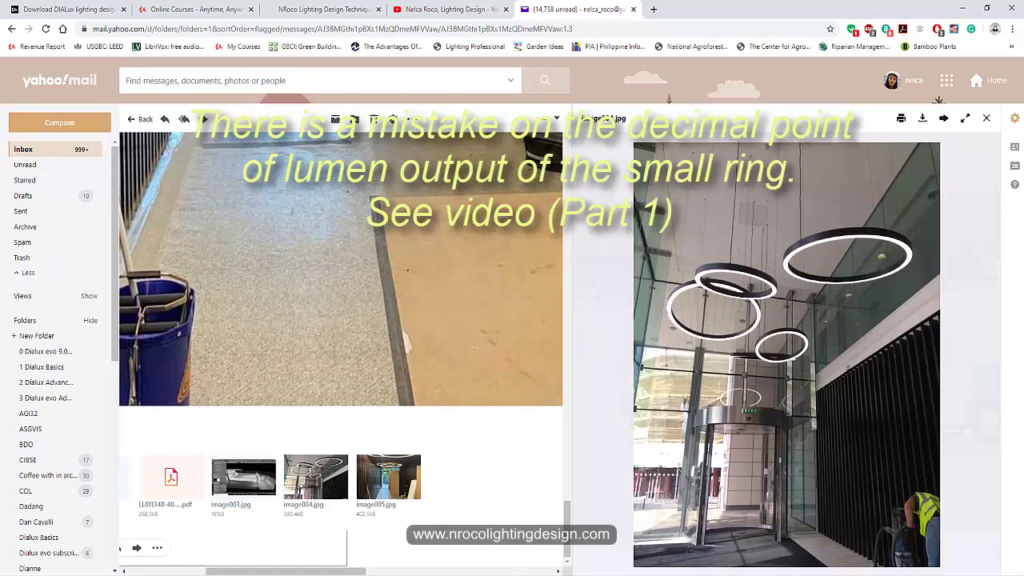
pyautogui.moveTo(738, 440)
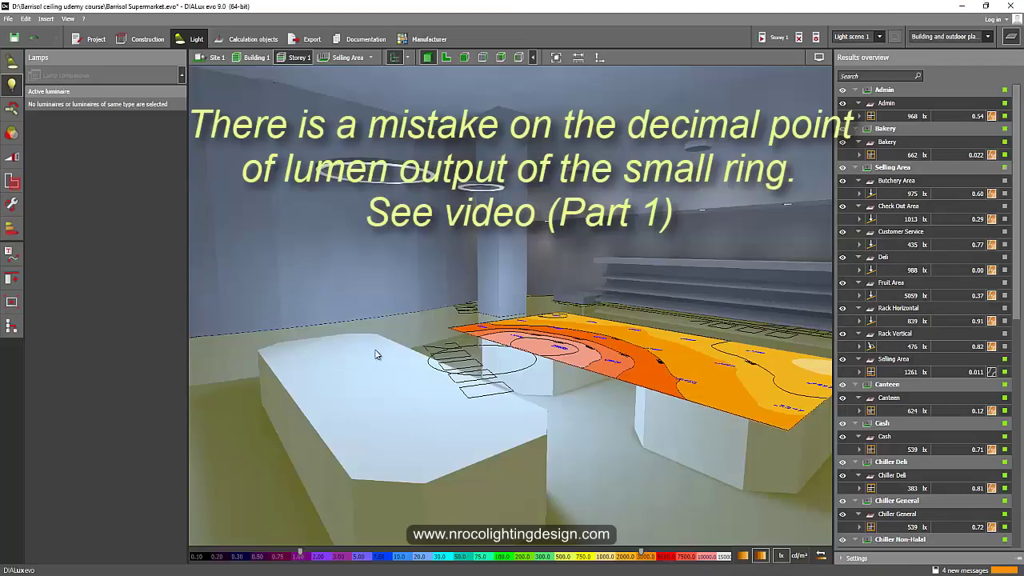
pyautogui.moveTo(359, 342); pyautogui.dragTo(465, 320, button='right')
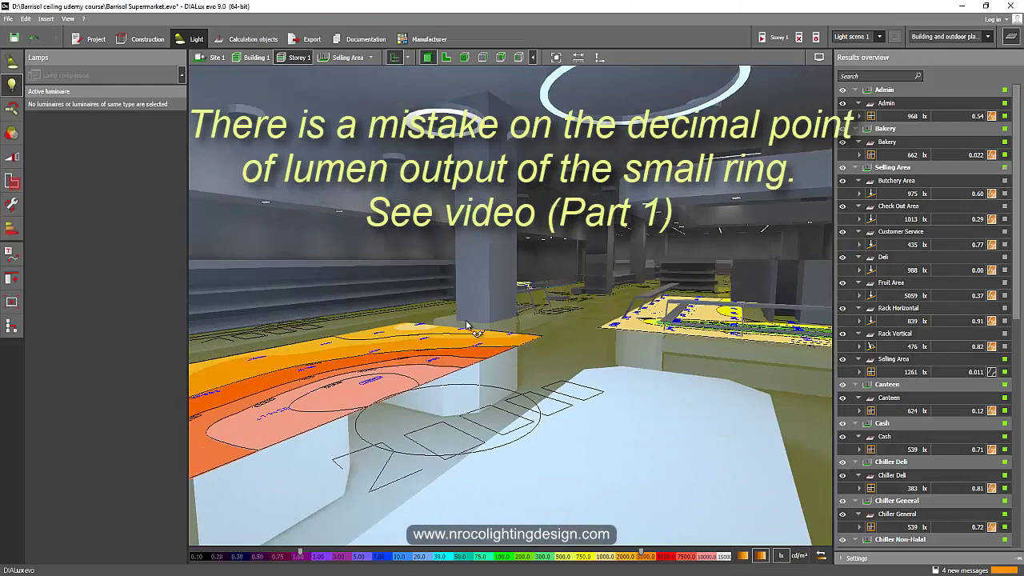
pyautogui.moveTo(465, 324); pyautogui.dragTo(383, 351, button='middle')
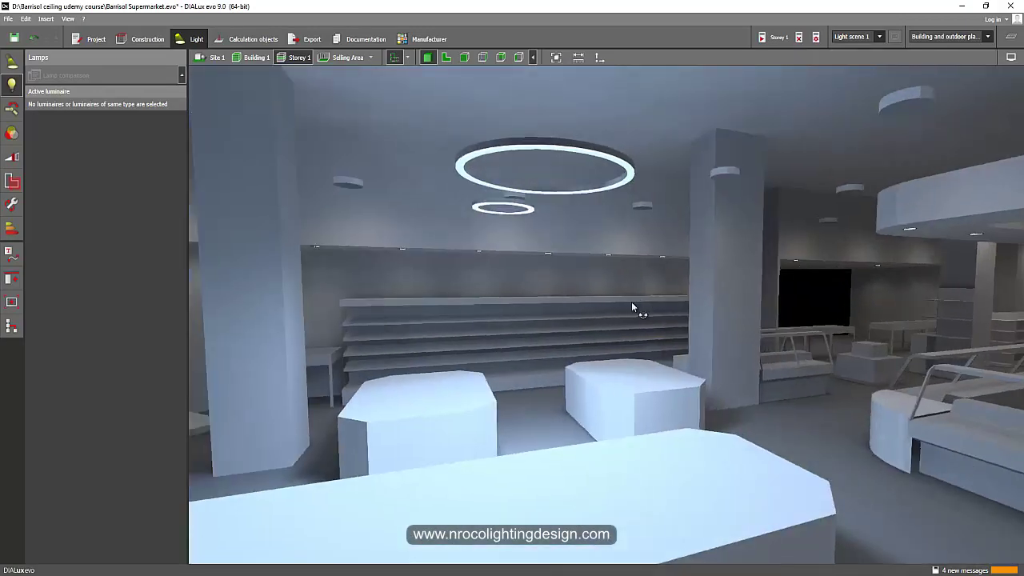
pyautogui.moveTo(632, 304); pyautogui.dragTo(569, 281, button='middle')
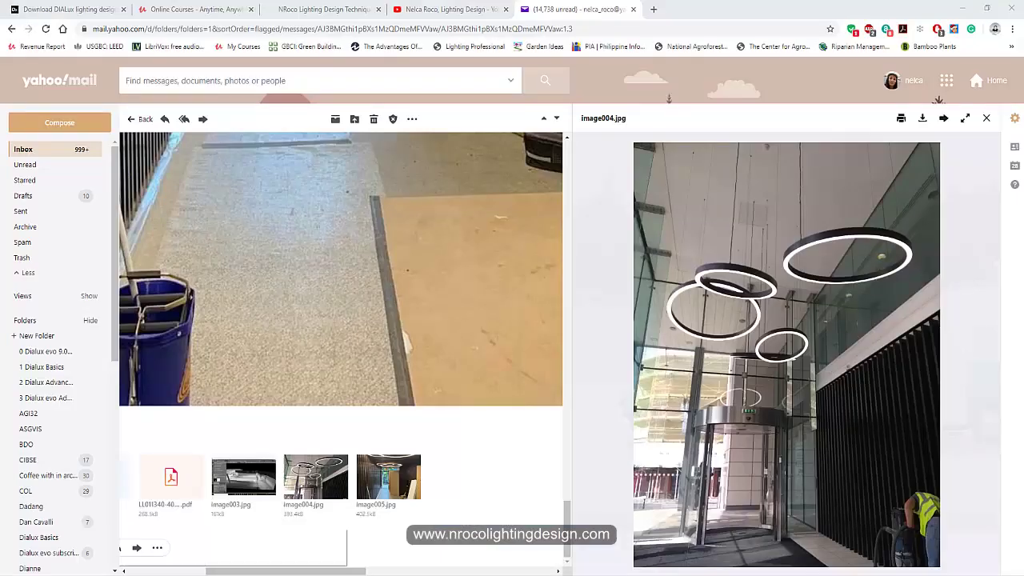
pyautogui.scroll(5, 510, 366)
pyautogui.scroll(5, 483, 402)
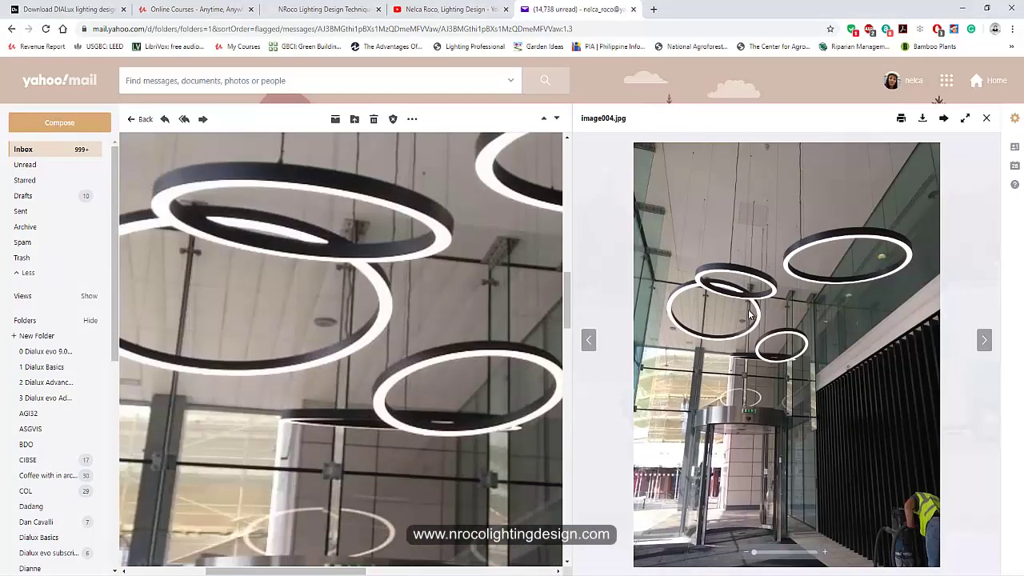
pyautogui.scroll(-2, 695, 424)
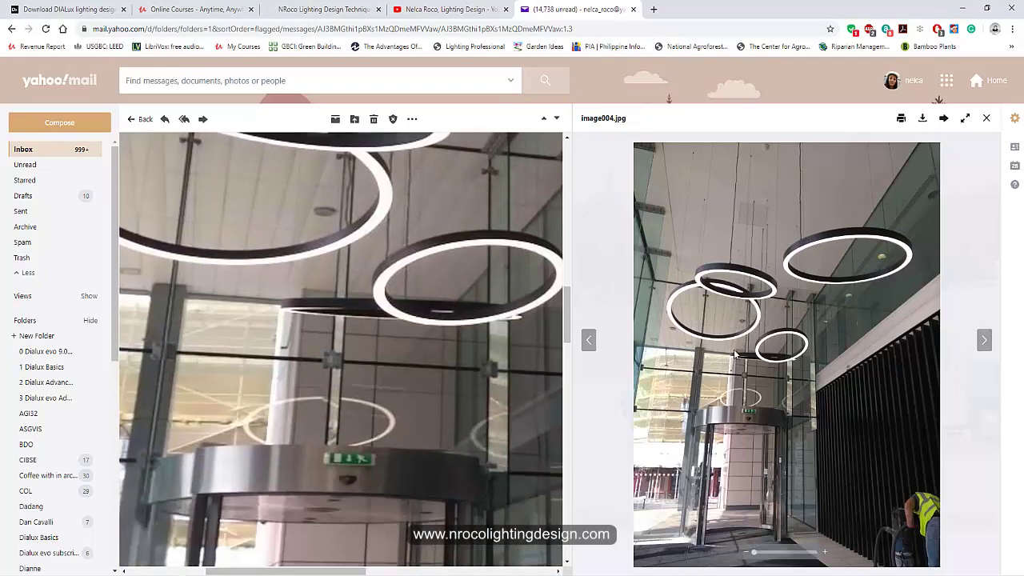
pyautogui.scroll(-10, 431, 440)
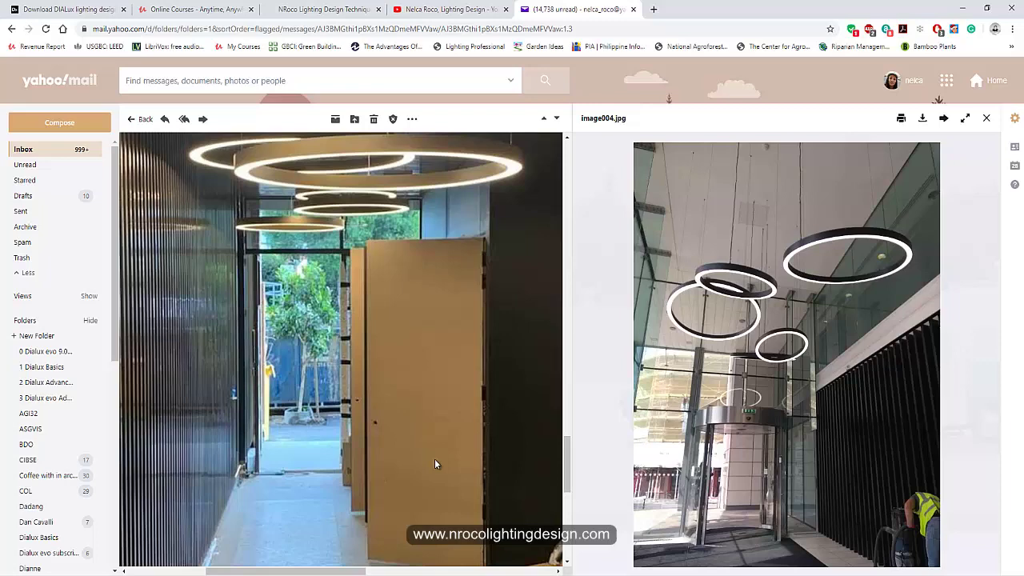
pyautogui.scroll(1, 440, 460)
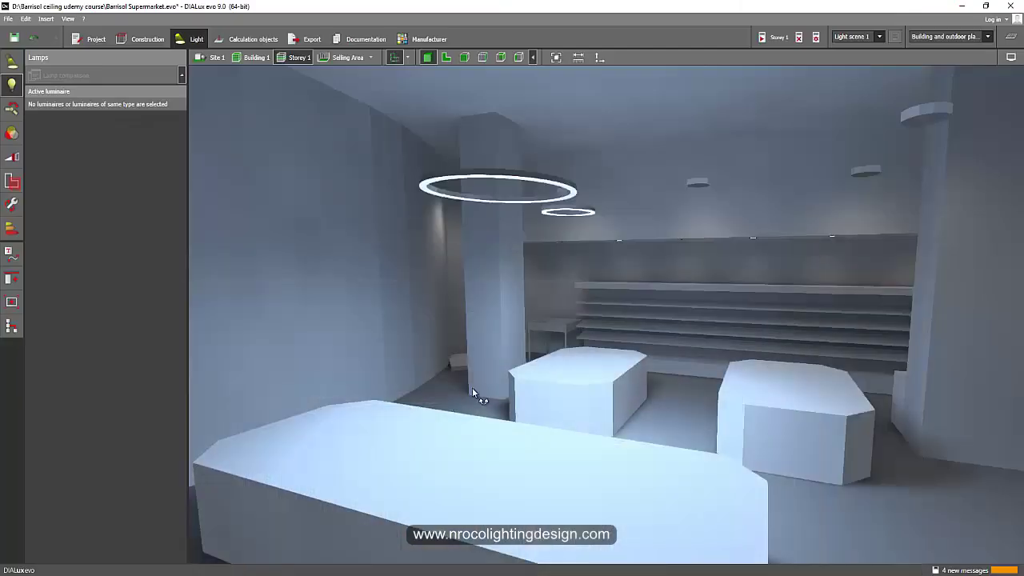
# In the floor plan, duplicate the large and small ring luminaire arrangements together and move the copies up and left of the originals
pyautogui.moveTo(471, 387); pyautogui.dragTo(598, 324, button='middle')
pyautogui.click(446, 57)
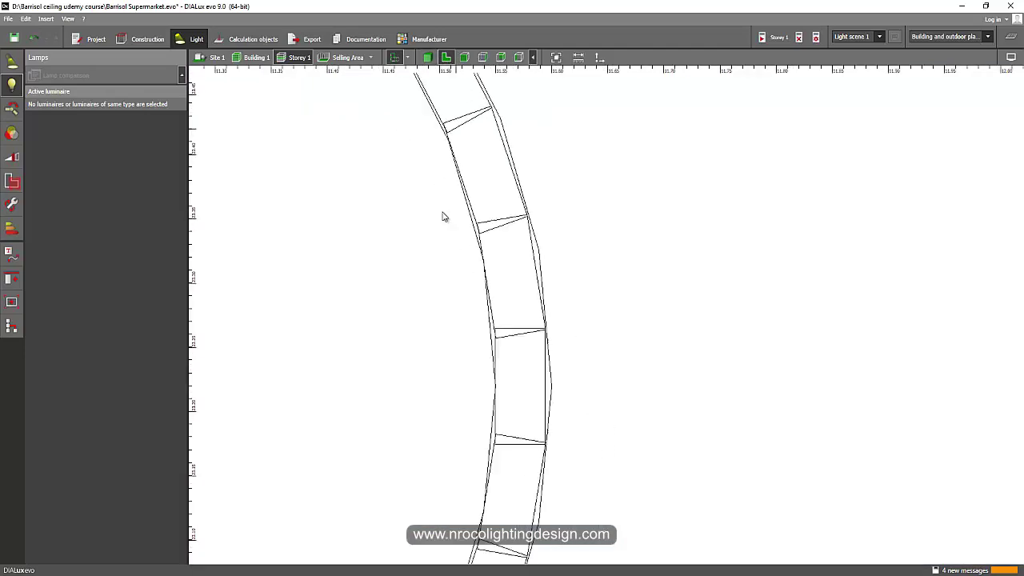
pyautogui.scroll(-10, 443, 217)
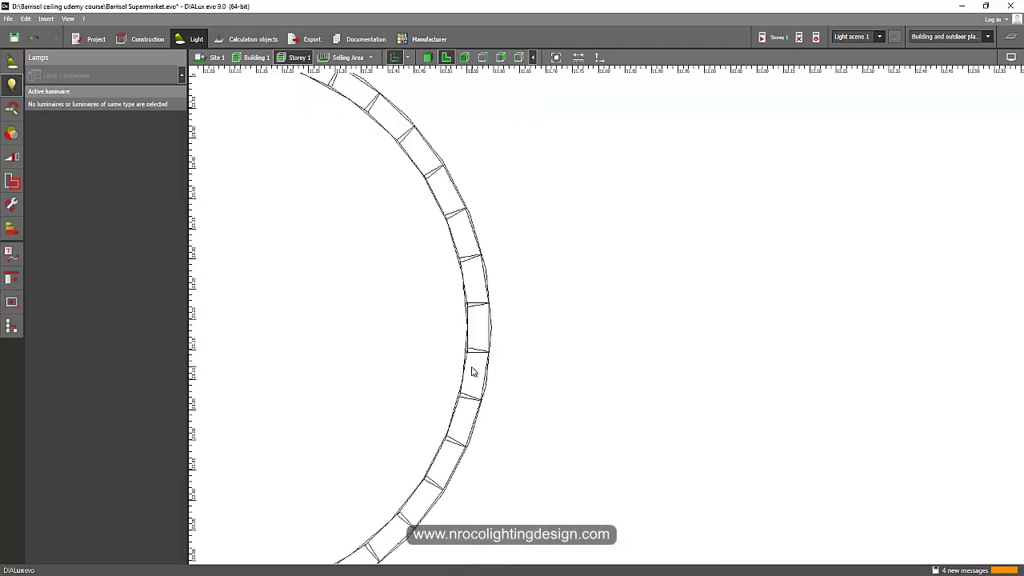
pyautogui.click(12, 61)
pyautogui.scroll(-4, 402, 333)
pyautogui.moveTo(358, 204); pyautogui.dragTo(497, 383)
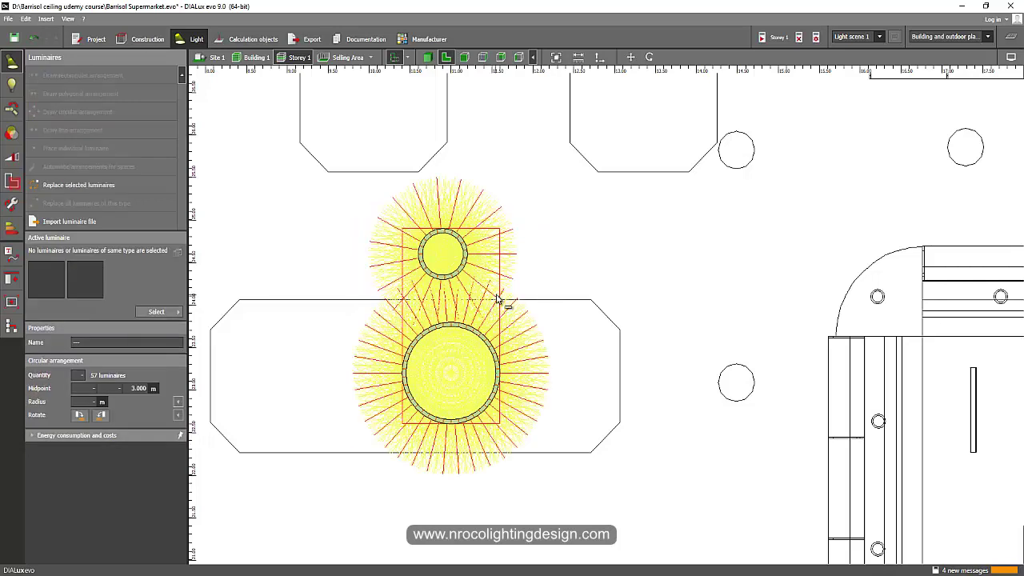
pyautogui.click(498, 296)
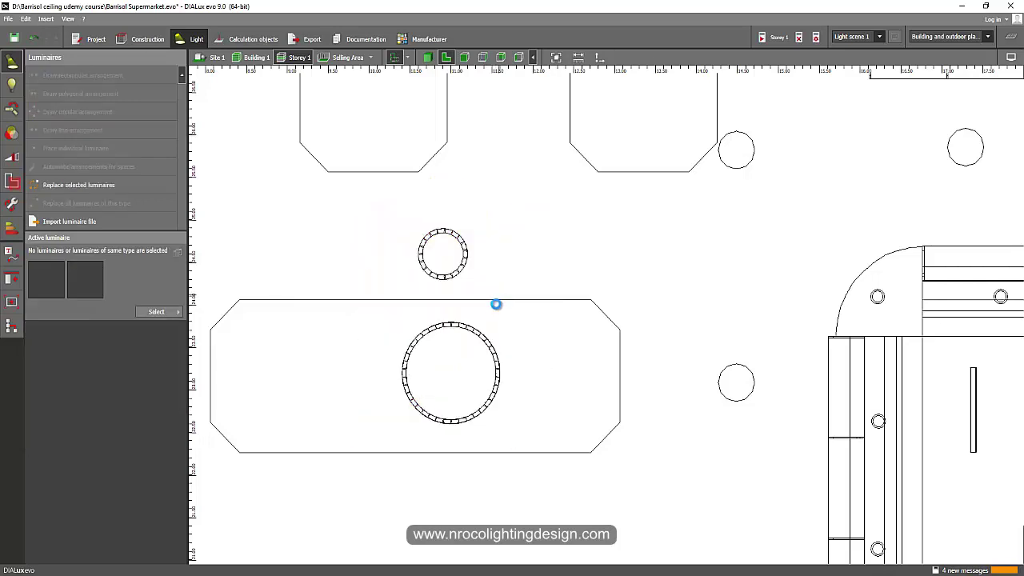
pyautogui.click(452, 318)
pyautogui.moveTo(430, 304); pyautogui.dragTo(327, 258)
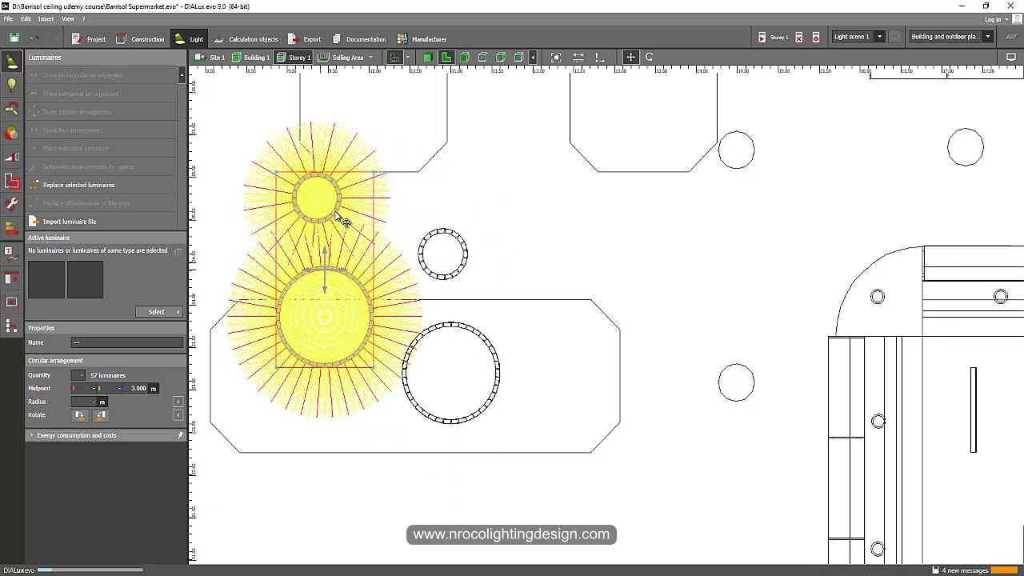
# Rotate the copied luminaire rings clockwise together so the small ring lies to the lower right of the large one
pyautogui.rightClick(349, 227)
pyautogui.click(356, 247)
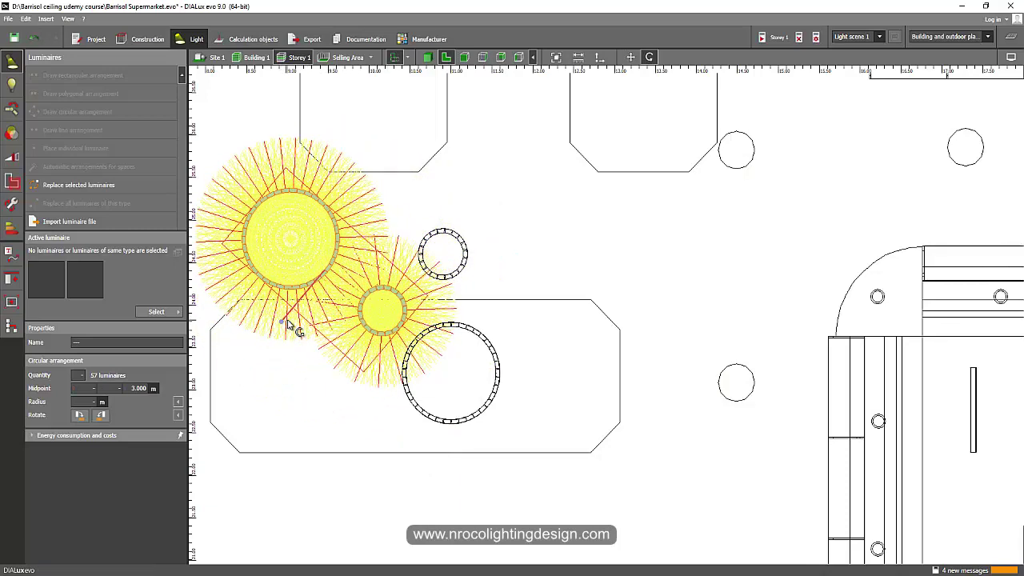
pyautogui.click(299, 328)
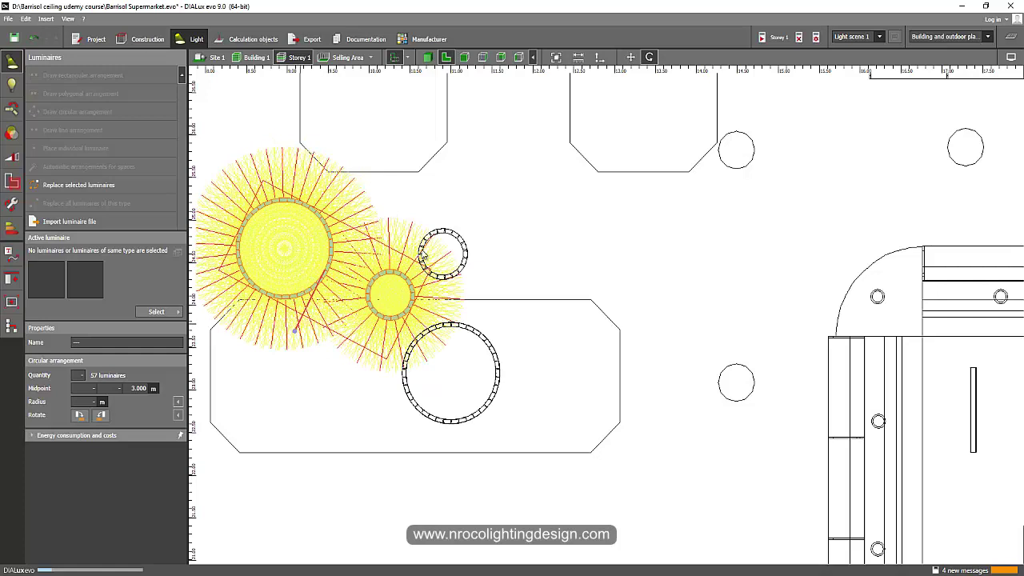
pyautogui.click(272, 328)
# Select only the two ring body objects of the original lights, duplicate them and move the copies towards the copied luminaires
pyautogui.click(141, 39)
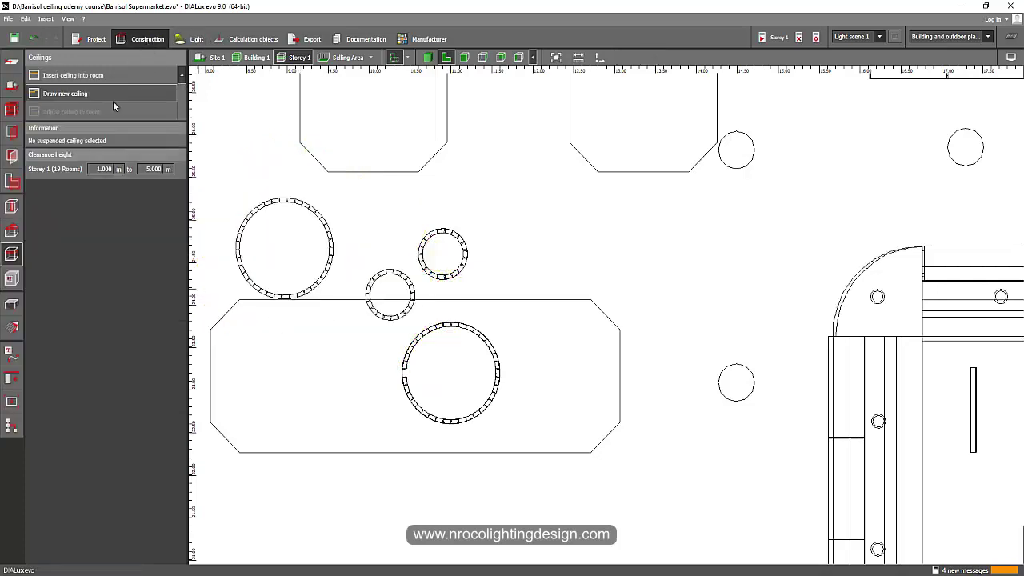
pyautogui.click(12, 304)
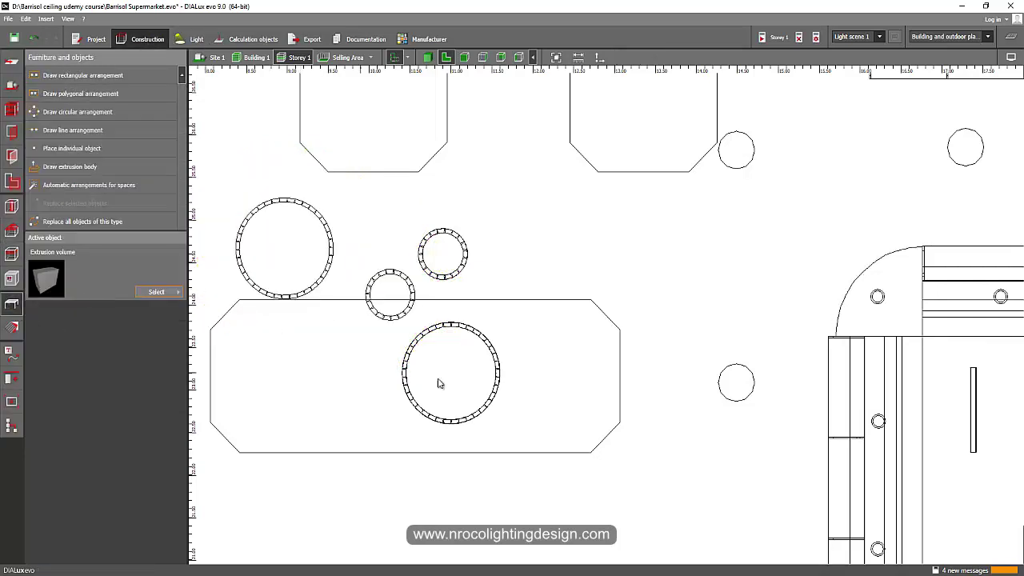
pyautogui.moveTo(390, 212); pyautogui.dragTo(523, 436)
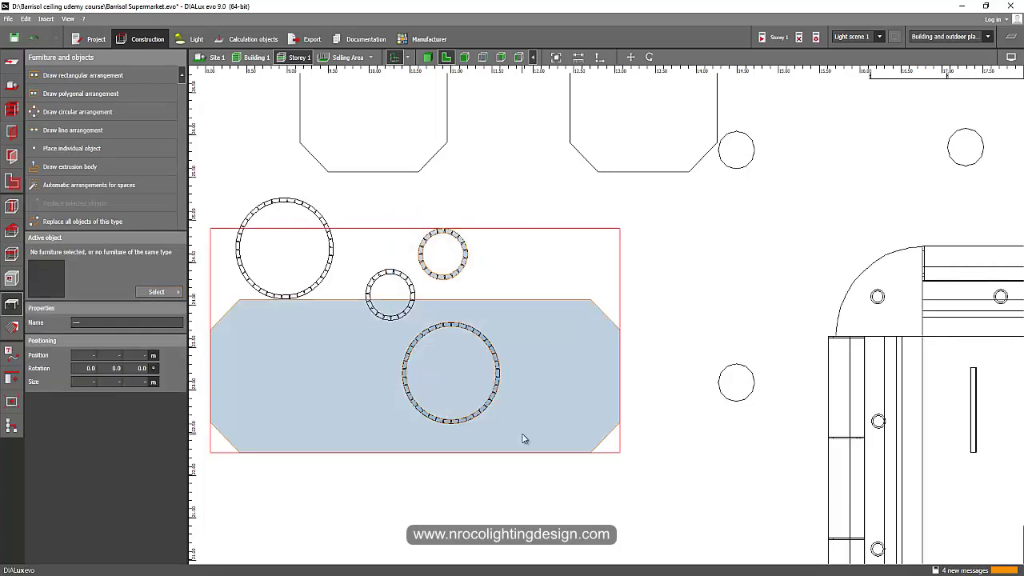
pyautogui.keyDown('ctrl'); pyautogui.click(570, 324); pyautogui.keyUp('ctrl')
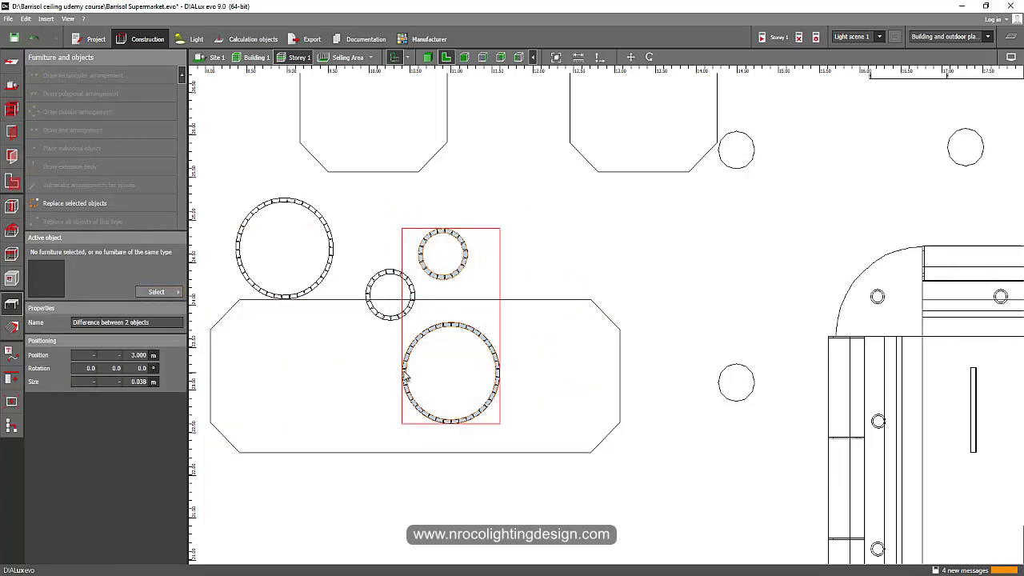
pyautogui.scroll(2, 407, 366)
pyautogui.moveTo(391, 360); pyautogui.dragTo(496, 357, button='middle')
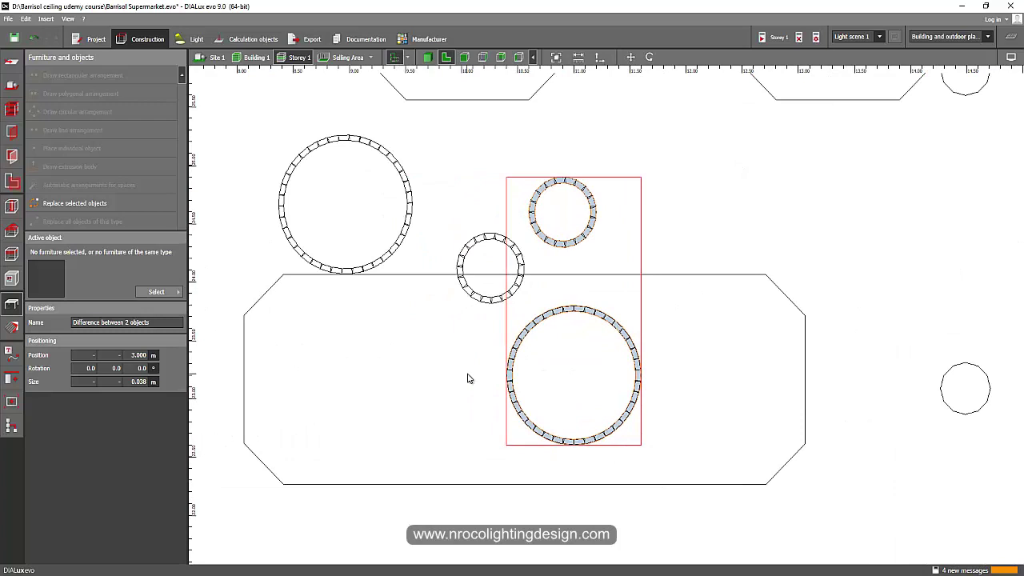
pyautogui.scroll(-1, 469, 375)
pyautogui.hotkey('ctrl', 'v')
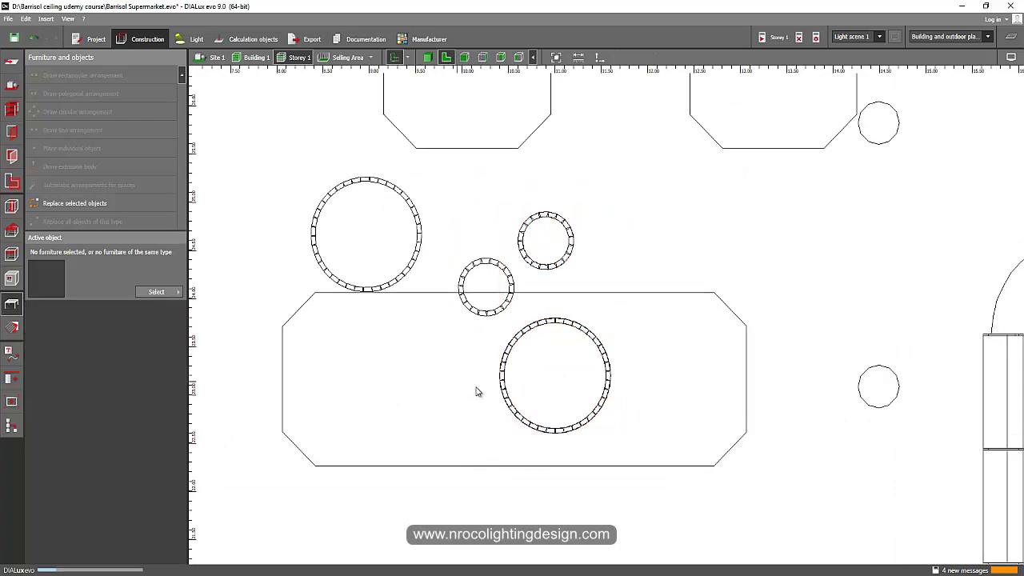
pyautogui.moveTo(557, 325); pyautogui.dragTo(453, 248)
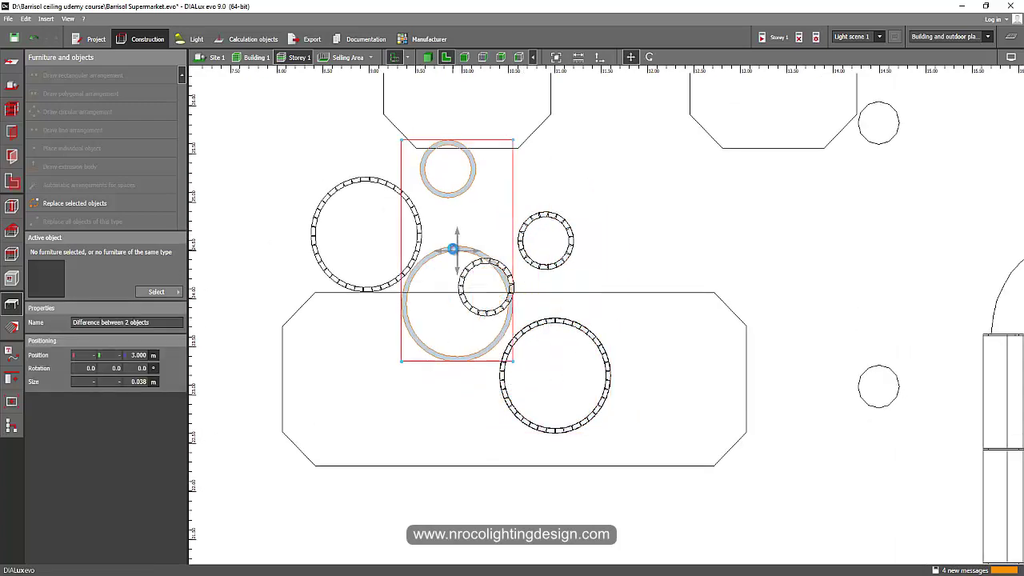
# Rotate the copied ring bodies together by about -107° and move them roughly over the copied luminaire rings
pyautogui.rightClick(462, 189)
pyautogui.click(491, 209)
pyautogui.moveTo(523, 257); pyautogui.dragTo(416, 243)
pyautogui.rightClick(459, 255)
pyautogui.click(472, 267)
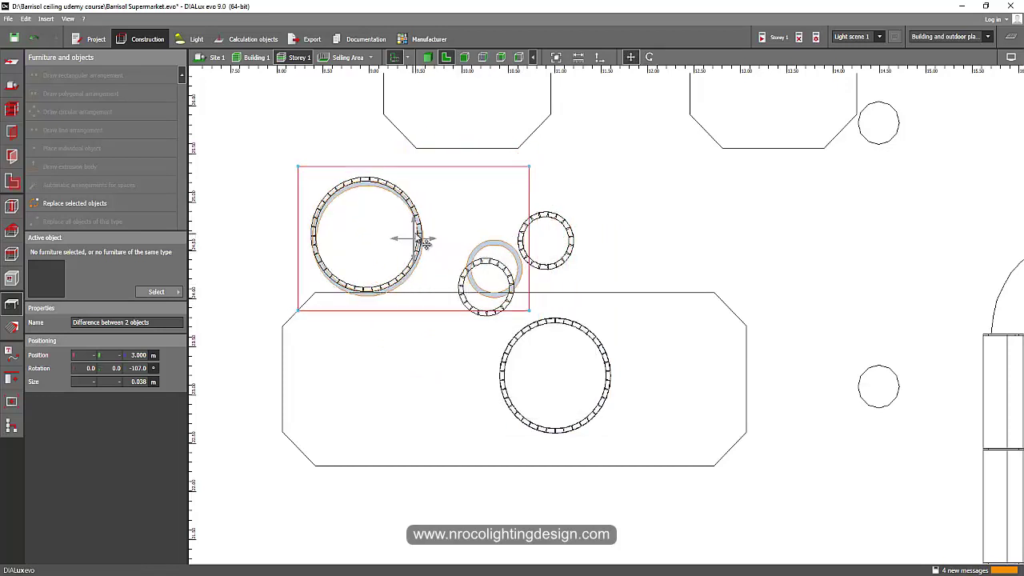
# Select only the copied large ring body and fine-tune its position until it aligns with the copied large luminaire ring
pyautogui.scroll(4, 418, 240)
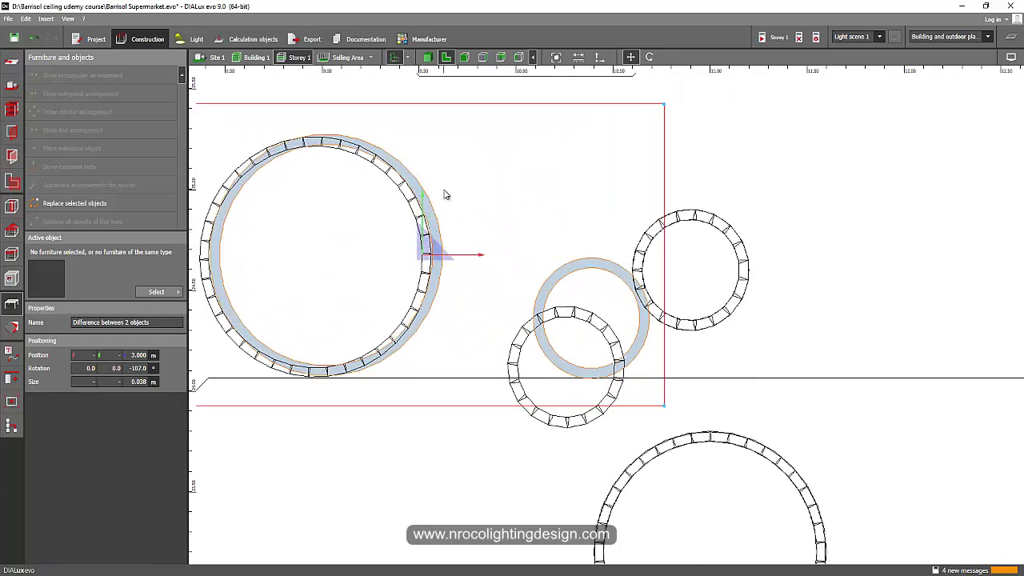
pyautogui.click(446, 194)
pyautogui.click(432, 202)
pyautogui.rightClick(428, 200)
pyautogui.click(436, 204)
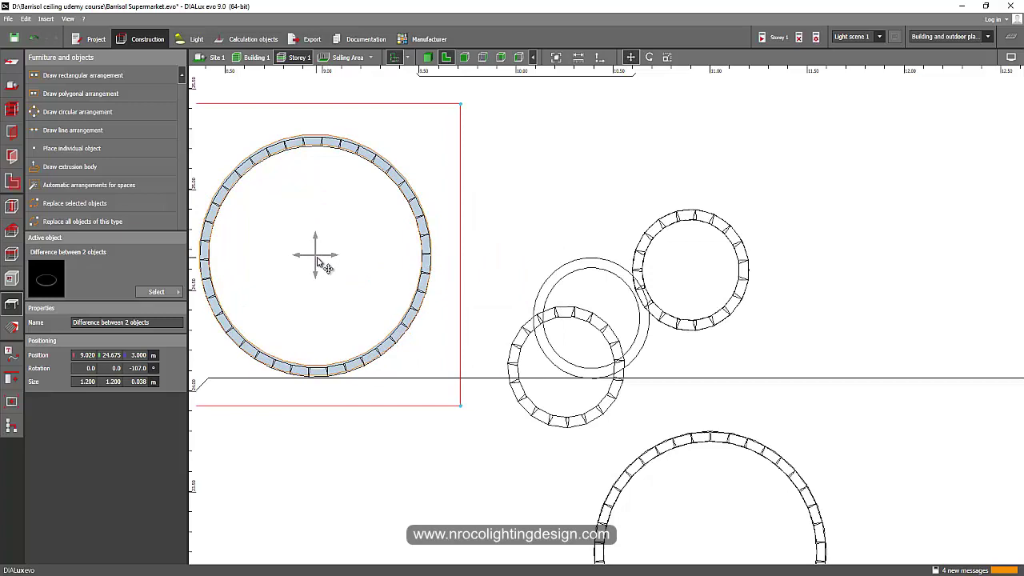
pyautogui.moveTo(317, 259); pyautogui.dragTo(318, 262)
pyautogui.scroll(2, 318, 250)
pyautogui.moveTo(320, 240); pyautogui.dragTo(407, 284, button='middle')
pyautogui.moveTo(405, 286); pyautogui.dragTo(398, 259)
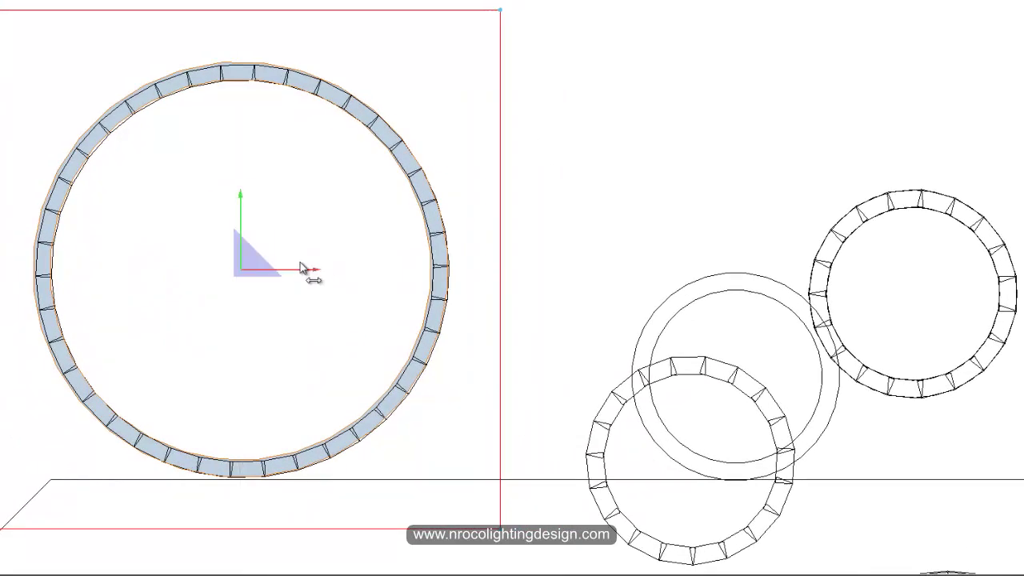
pyautogui.moveTo(301, 264); pyautogui.dragTo(318, 267)
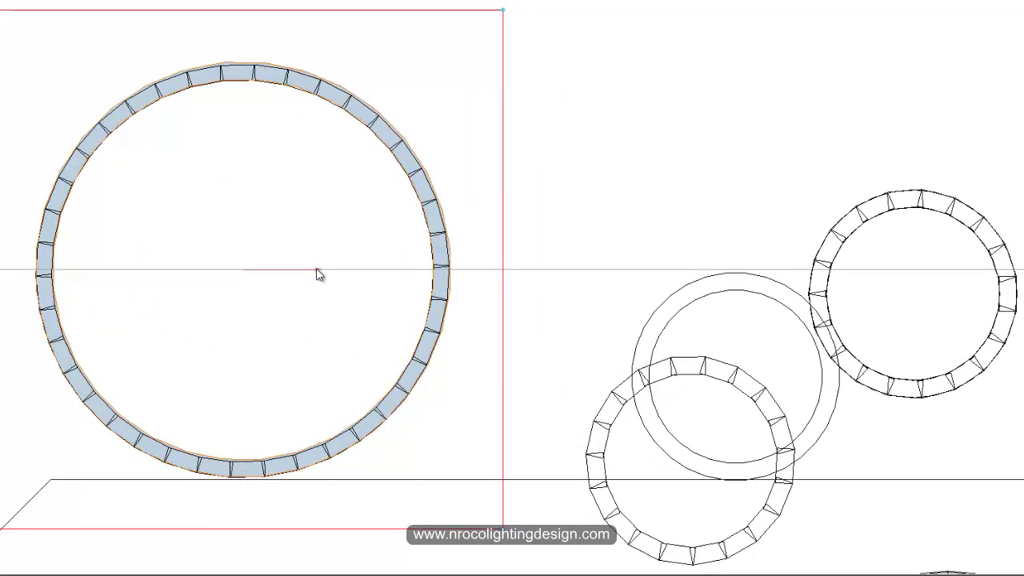
# Select only the copied small ring body, move it onto the copied small luminaire ring and align the two outlines
pyautogui.moveTo(636, 300); pyautogui.dragTo(437, 241, button='middle')
pyautogui.click(574, 236)
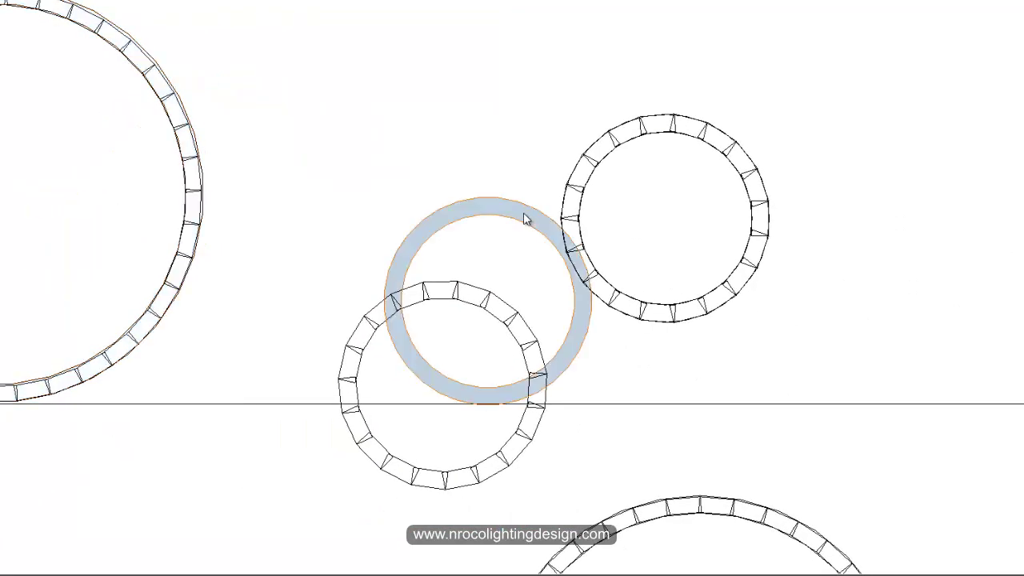
pyautogui.rightClick(574, 236)
pyautogui.click(583, 240)
pyautogui.moveTo(507, 287); pyautogui.dragTo(446, 385)
pyautogui.scroll(2, 456, 405)
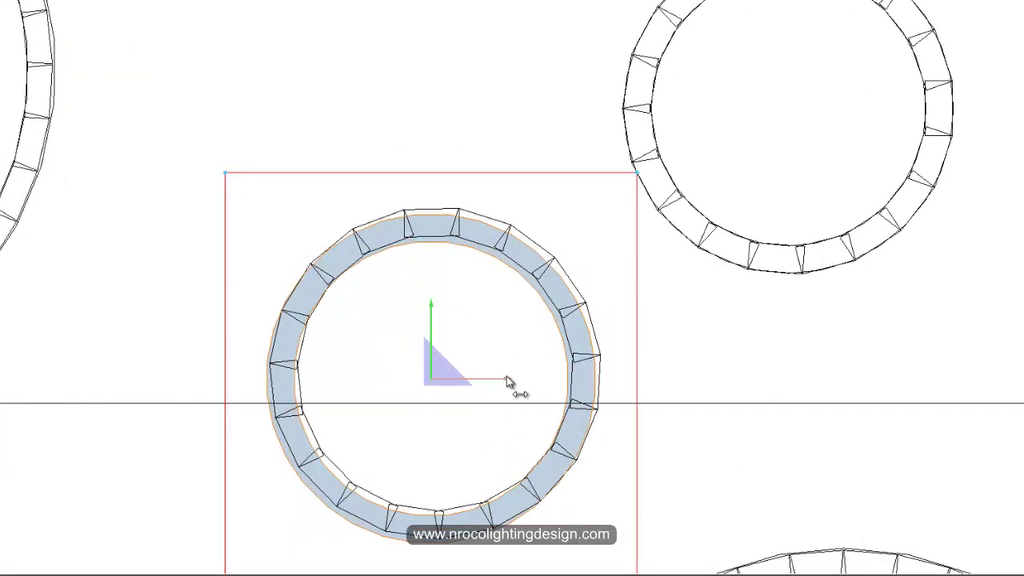
pyautogui.moveTo(506, 378); pyautogui.dragTo(513, 379)
pyautogui.moveTo(443, 315); pyautogui.dragTo(444, 312)
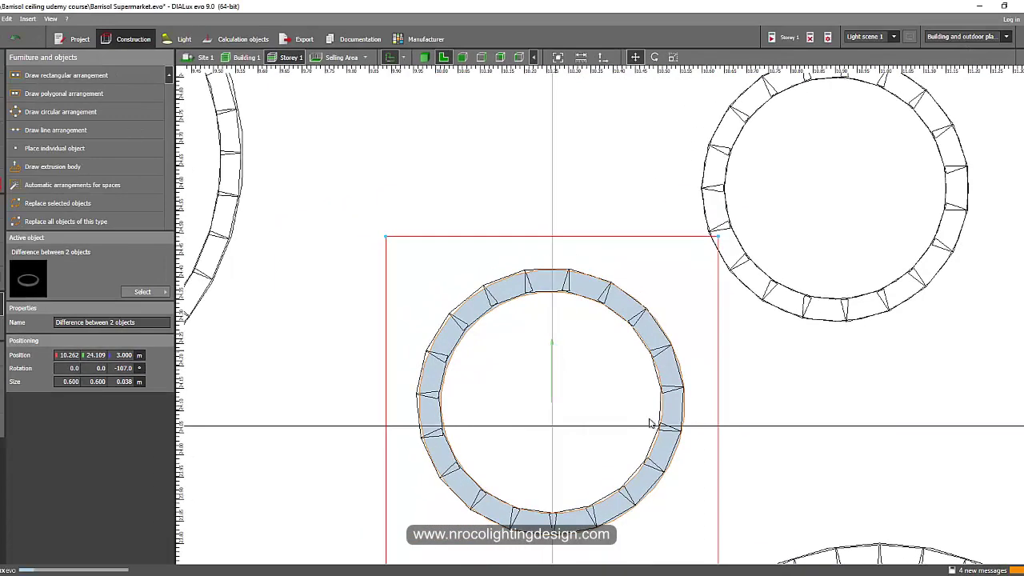
pyautogui.scroll(2, 596, 408)
pyautogui.scroll(-1, 482, 120)
pyautogui.click(461, 160)
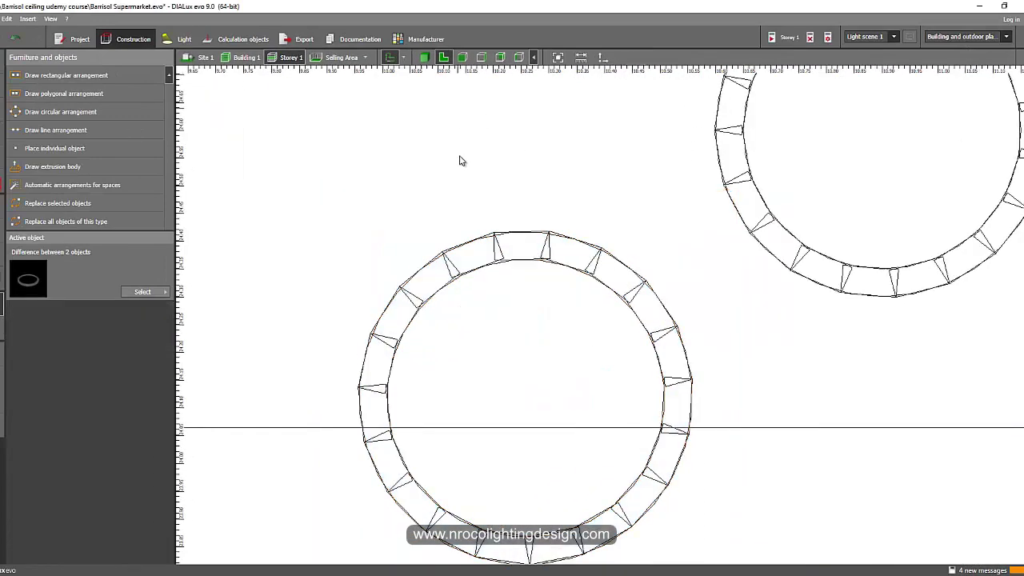
# Select all four ring bodies together and set their height to 4 m
pyautogui.scroll(-4, 443, 309)
pyautogui.moveTo(264, 192); pyautogui.dragTo(708, 472)
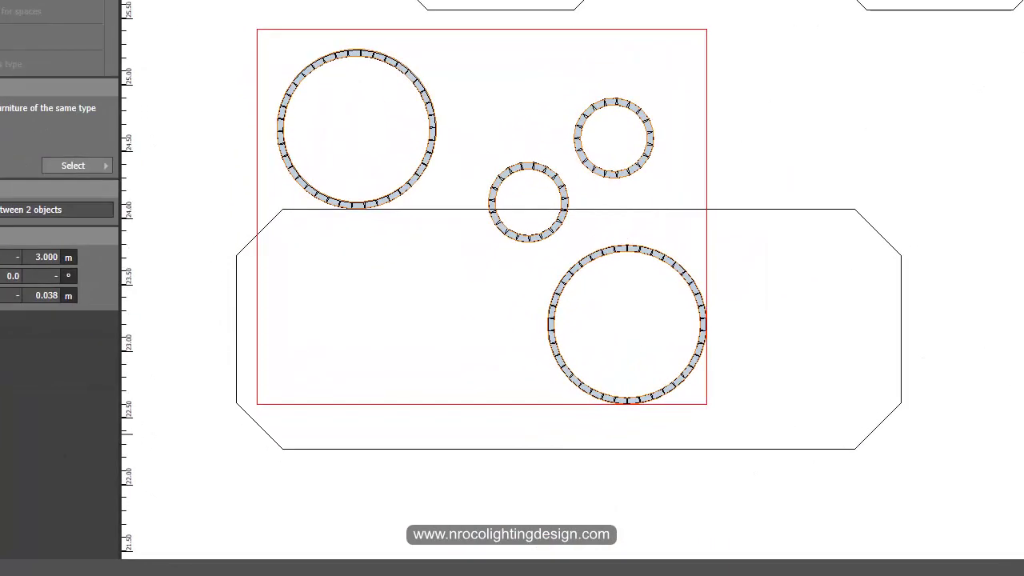
pyautogui.click(109, 338)
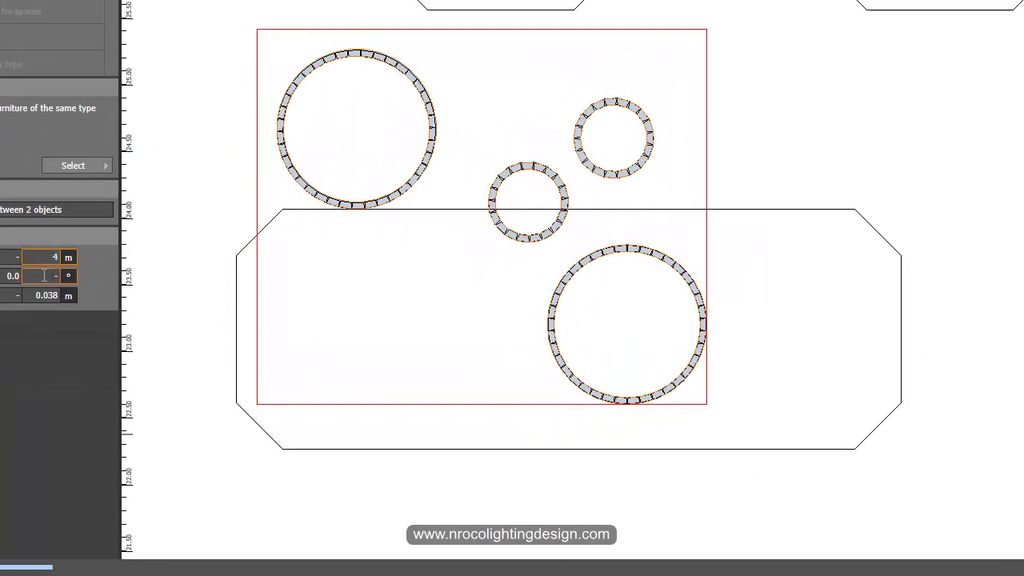
pyautogui.press('Return')
# Change the original small ring body's height separately and set the copied small ring body's height to 3 m
pyautogui.moveTo(658, 179); pyautogui.dragTo(575, 76)
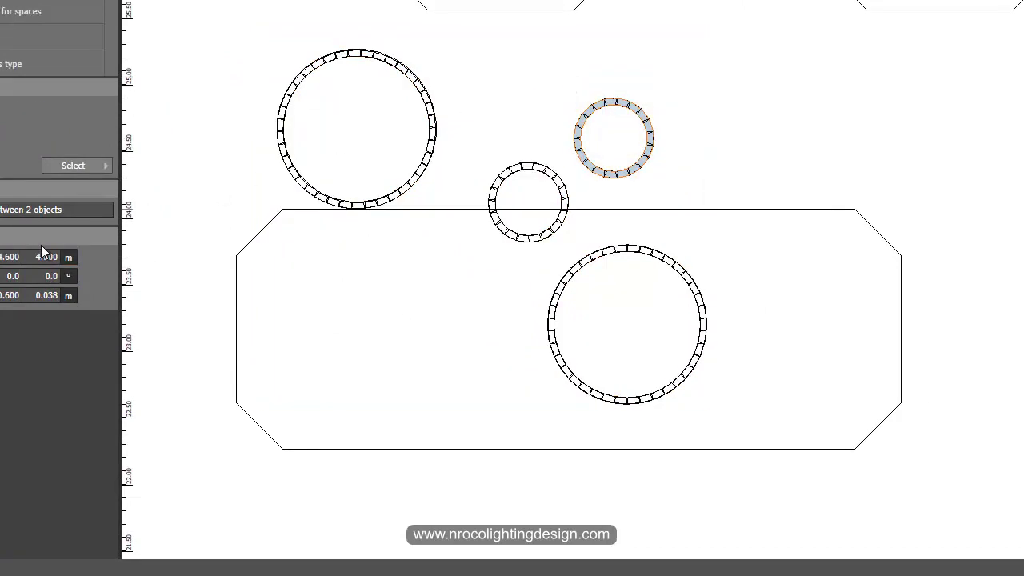
pyautogui.click(50, 275)
pyautogui.press('Return')
pyautogui.moveTo(468, 148); pyautogui.dragTo(560, 251)
pyautogui.keyDown('shift'); pyautogui.click(464, 238); pyautogui.keyUp('shift')
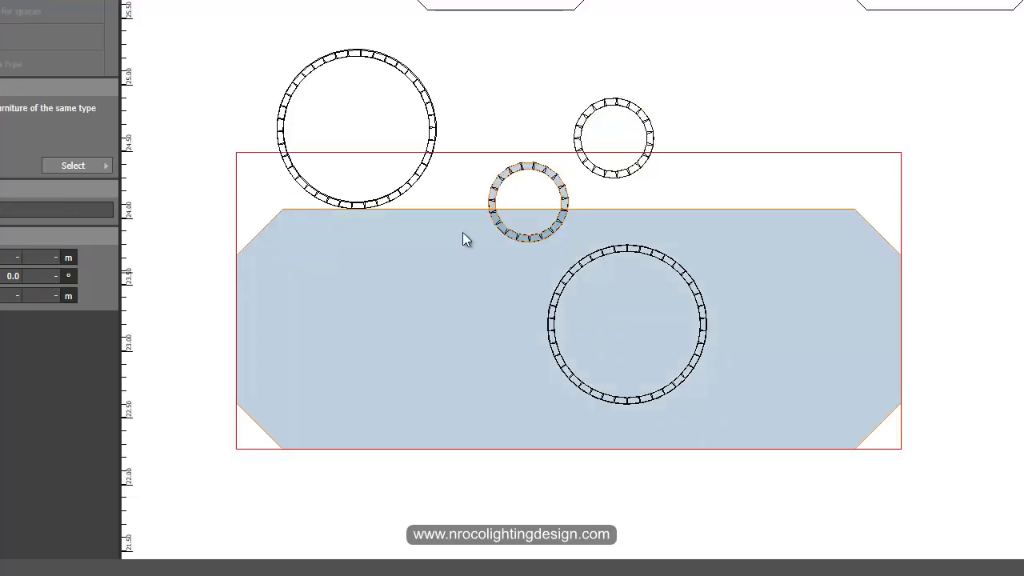
pyautogui.click(59, 299)
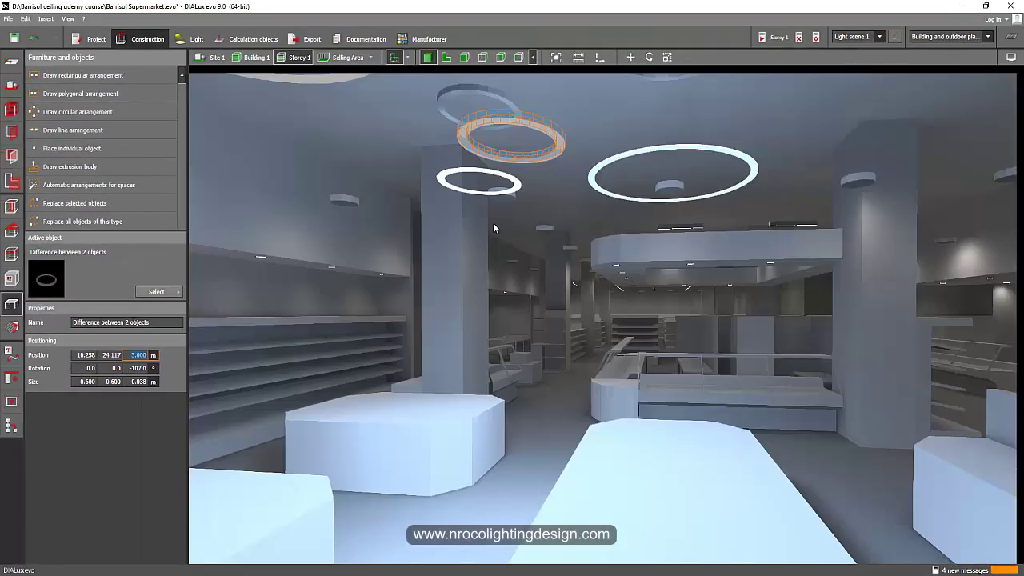
pyautogui.scroll(1, 492, 228)
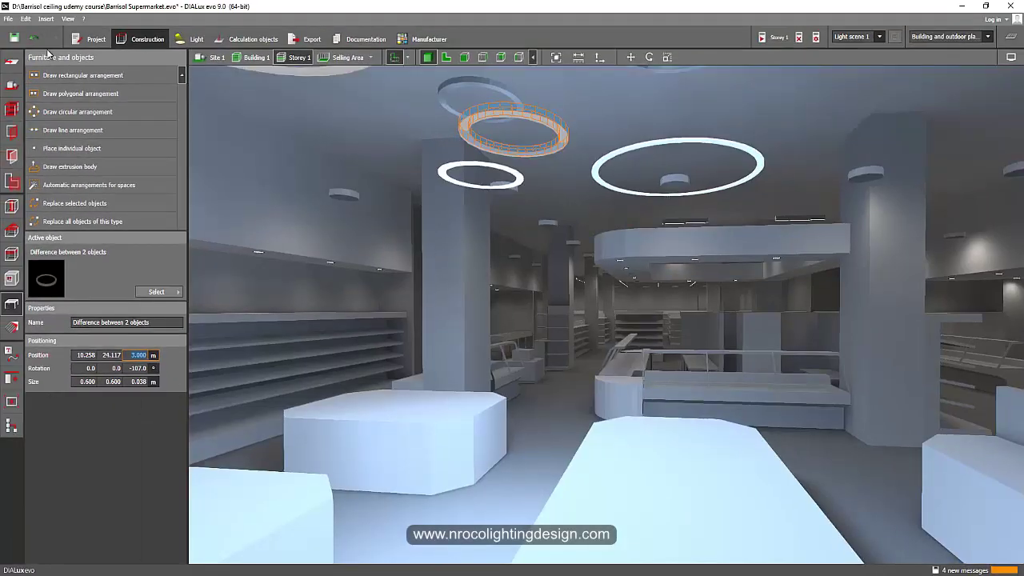
# In the floor plan, select the original large ring luminaire arrangement over the long table and set its mounting height to 4 m
pyautogui.click(196, 40)
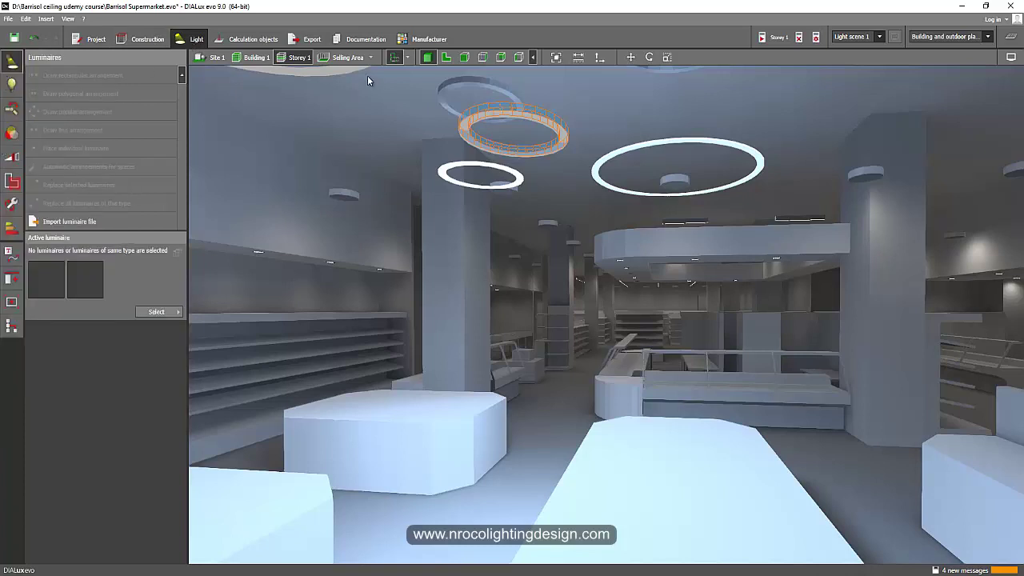
pyautogui.click(445, 57)
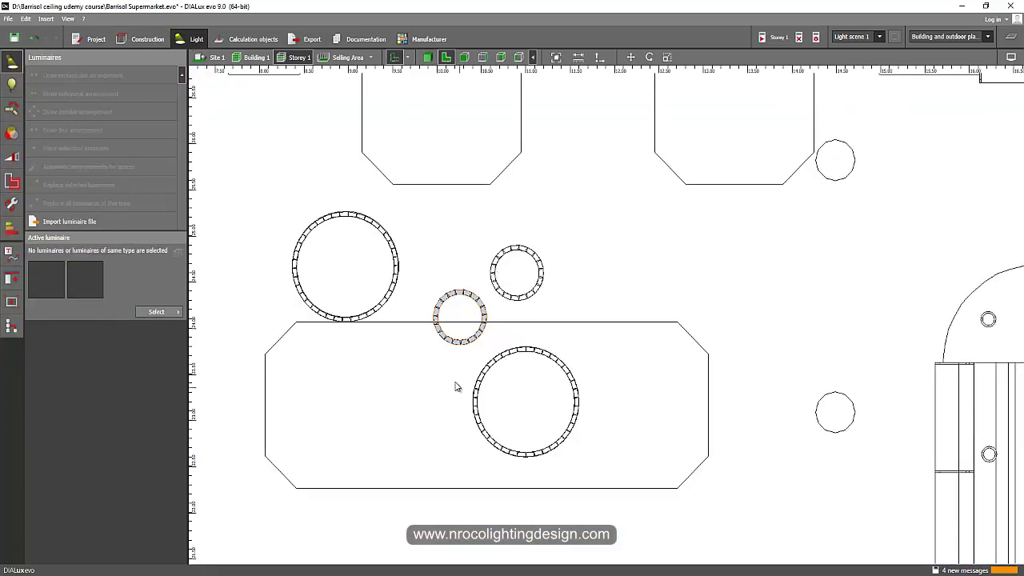
pyautogui.moveTo(412, 337); pyautogui.dragTo(614, 479)
pyautogui.click(509, 416)
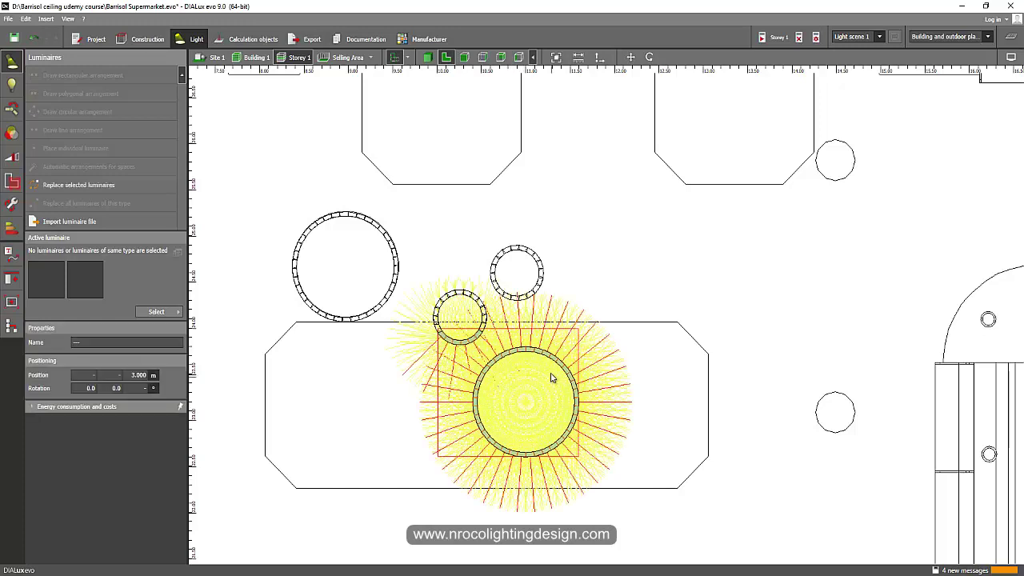
pyautogui.click(653, 294)
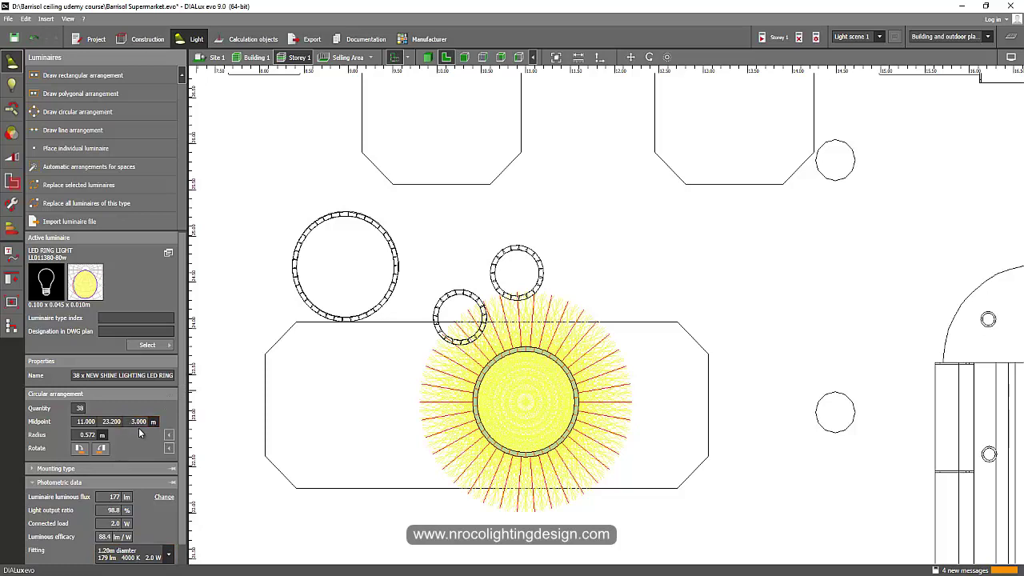
pyautogui.scroll(-1, 126, 508)
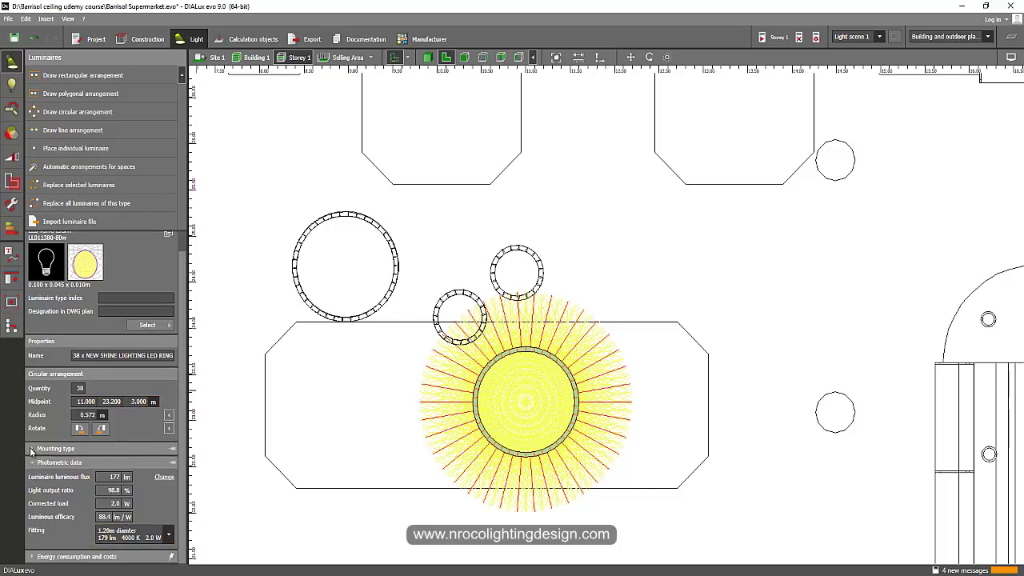
pyautogui.click(32, 452)
pyautogui.click(114, 511)
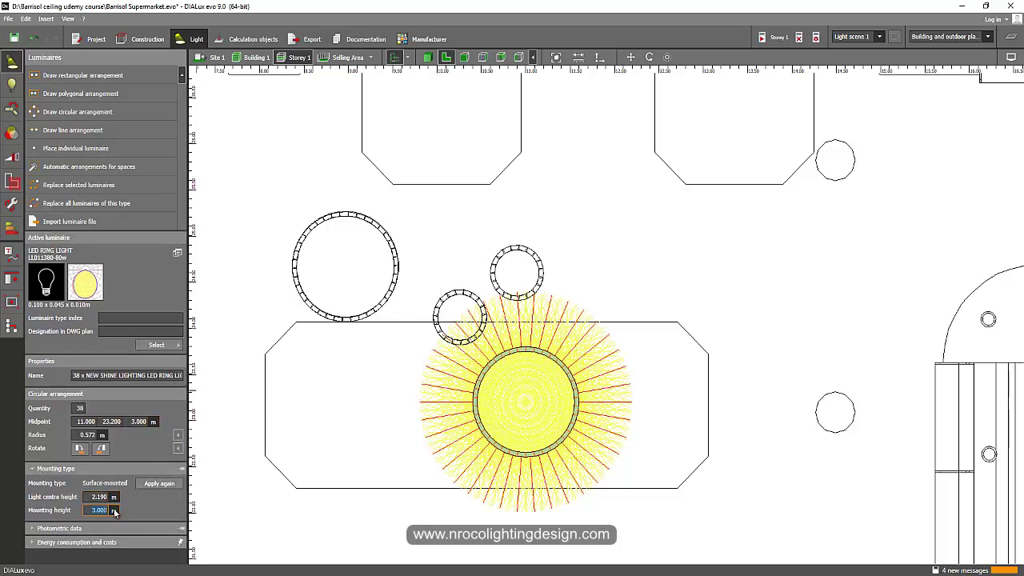
# Set the mounting height of the copied large ring luminaire arrangement to 4 m
pyautogui.click(355, 319)
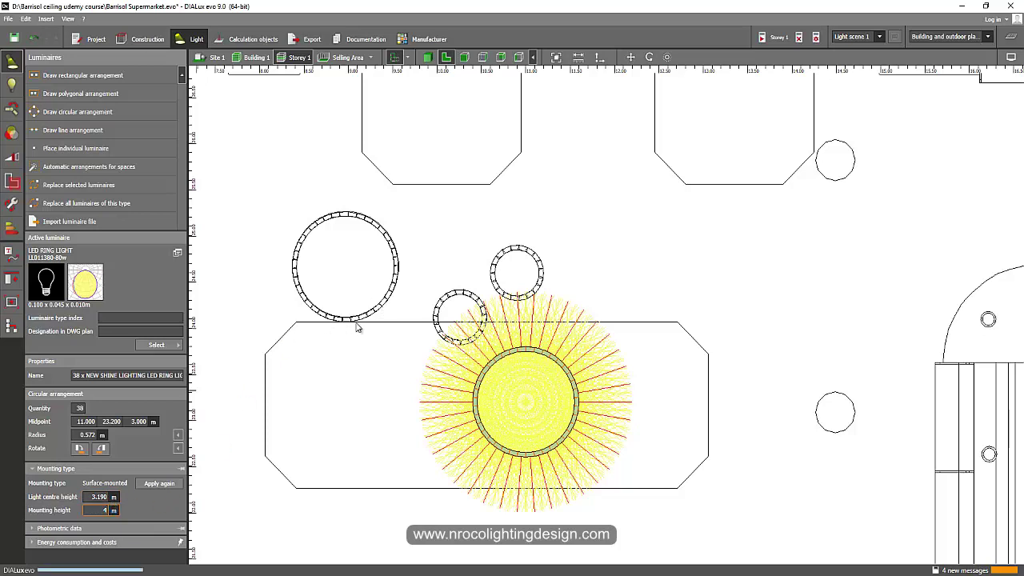
pyautogui.click(95, 510)
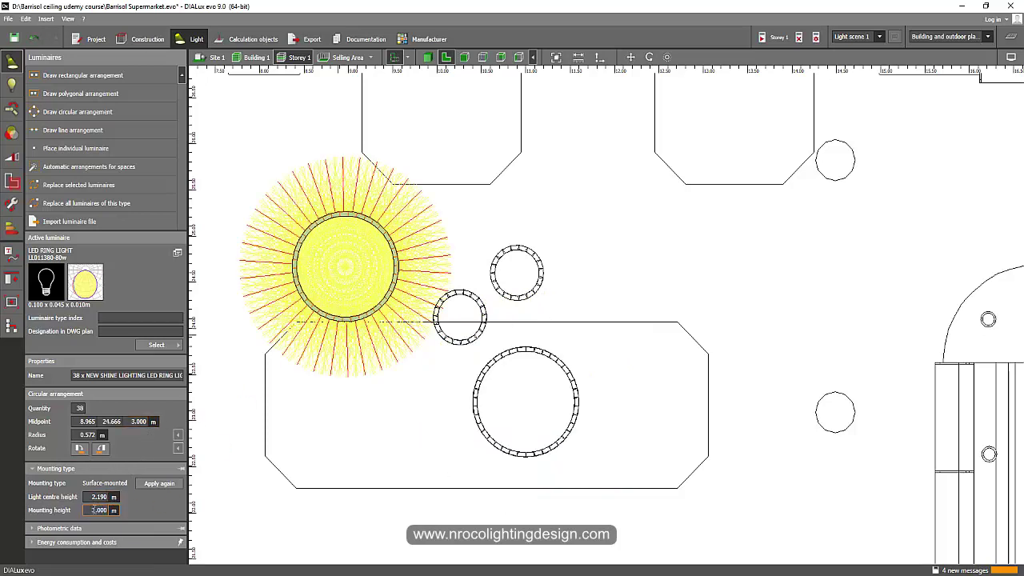
pyautogui.write('4')
pyautogui.press('Return')
# Set the original small ring luminaire's mounting height to 3.5 m and view the suspended rings in 3D
pyautogui.click(537, 280)
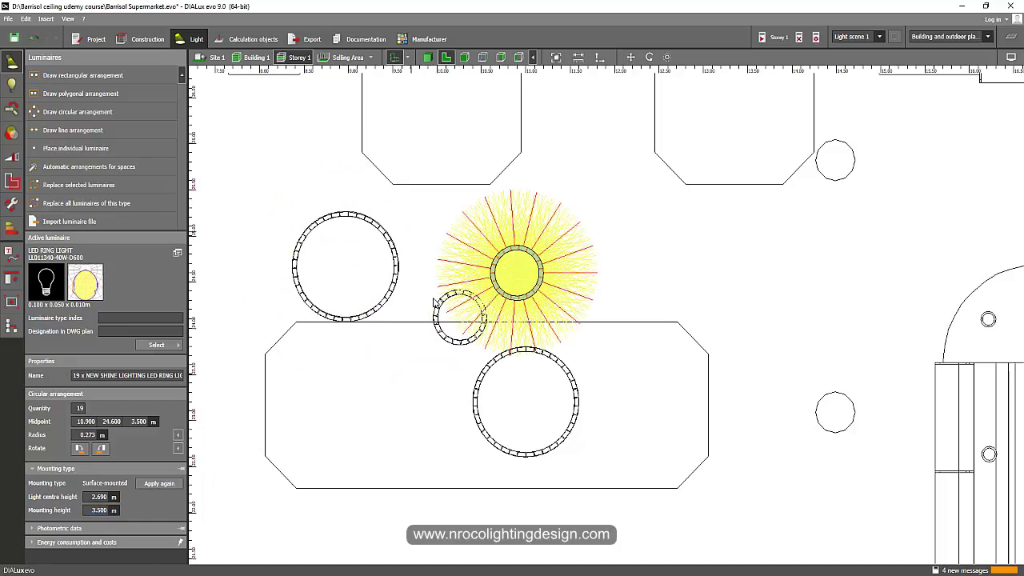
pyautogui.click(433, 301)
pyautogui.click(427, 57)
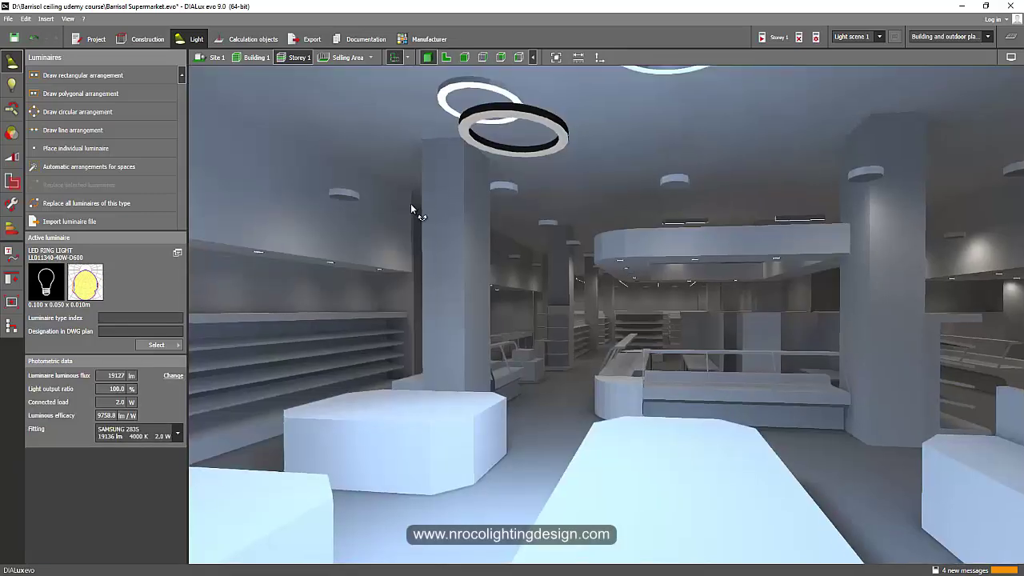
pyautogui.moveTo(410, 203); pyautogui.dragTo(332, 286, button='right')
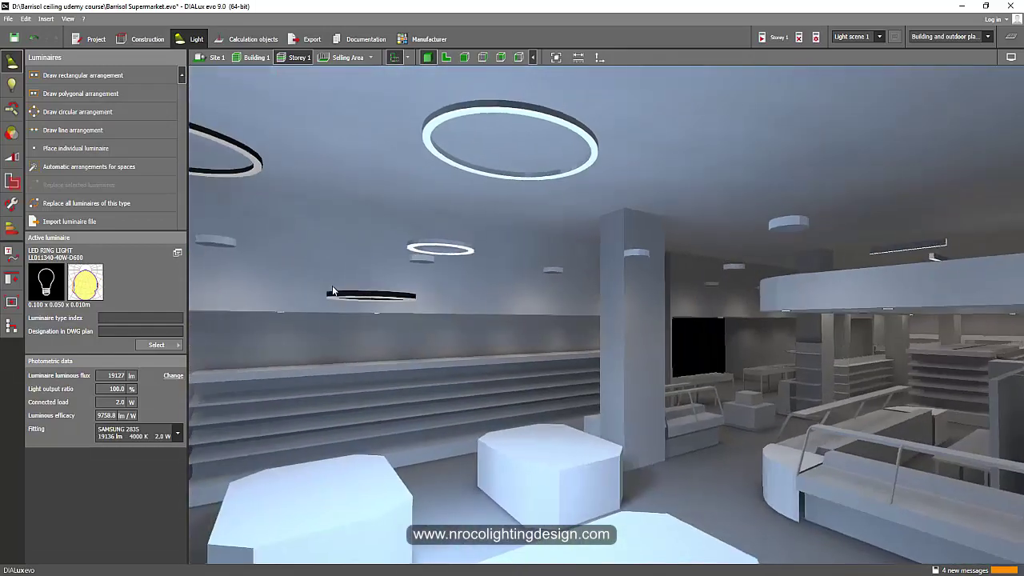
pyautogui.moveTo(333, 291); pyautogui.dragTo(488, 431)
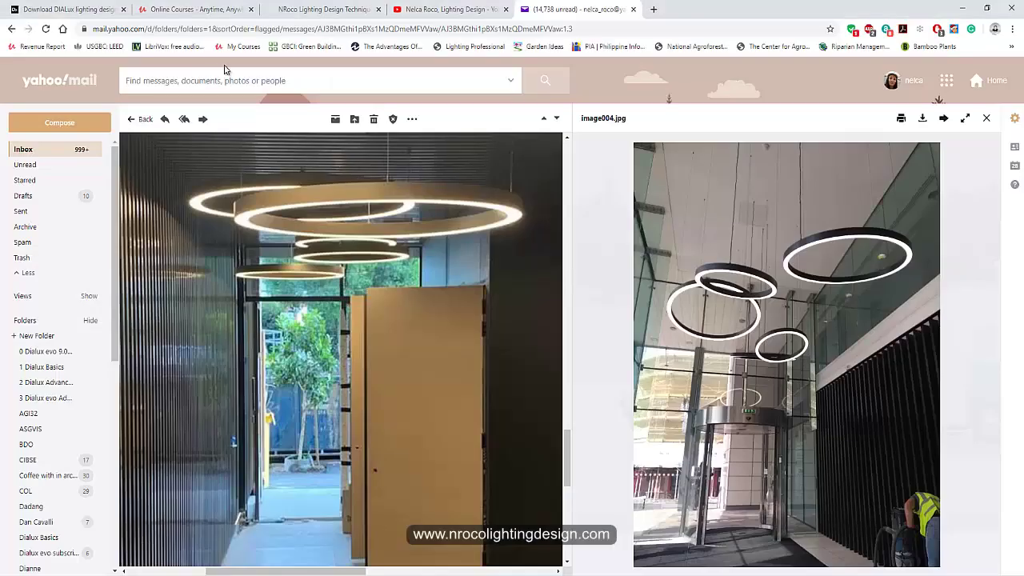
# In the browser, look through the Udemy course results, the lighting design website's latest designs and the YouTube channel's uploads
pyautogui.click(192, 14)
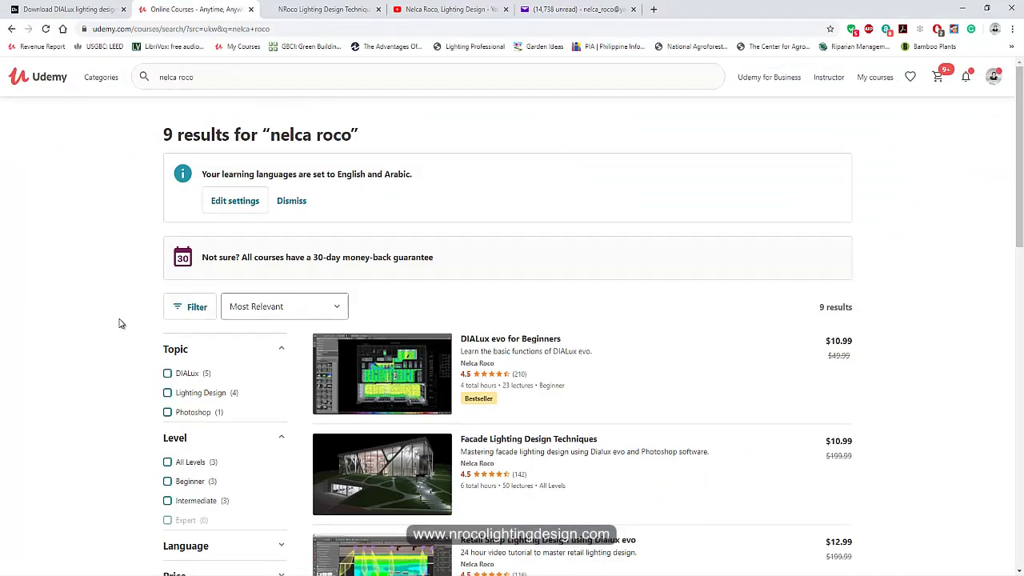
pyautogui.scroll(-4, 122, 322)
pyautogui.scroll(1, 128, 309)
pyautogui.scroll(1, 128, 309)
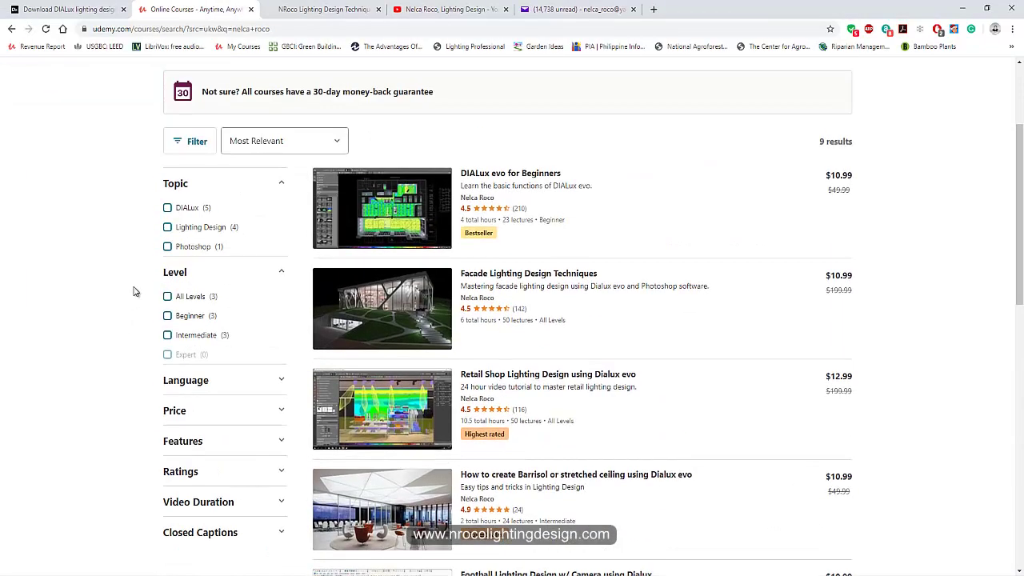
pyautogui.scroll(3, 126, 261)
pyautogui.scroll(-5, 213, 197)
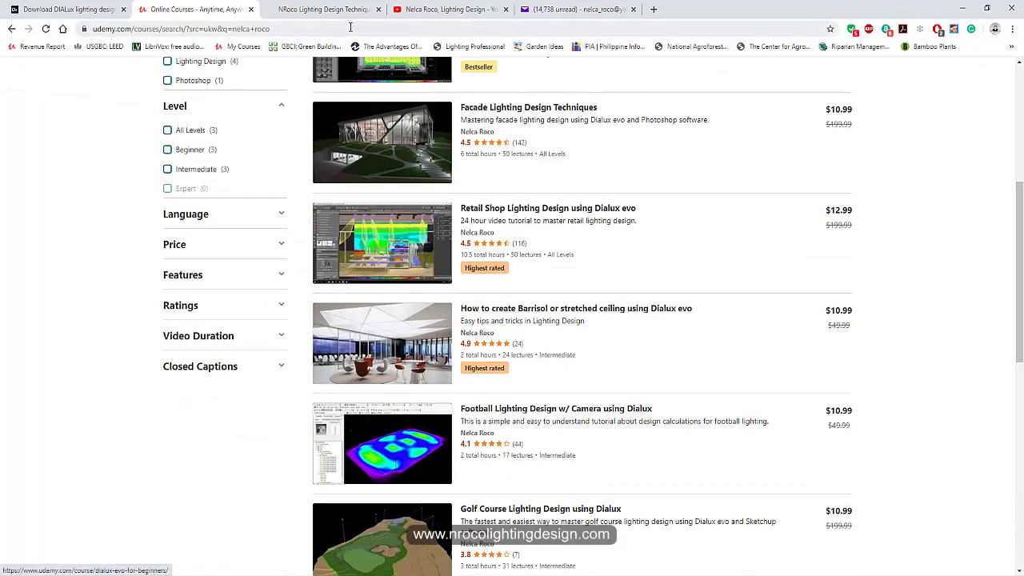
pyautogui.scroll(3, 429, 117)
pyautogui.click(336, 9)
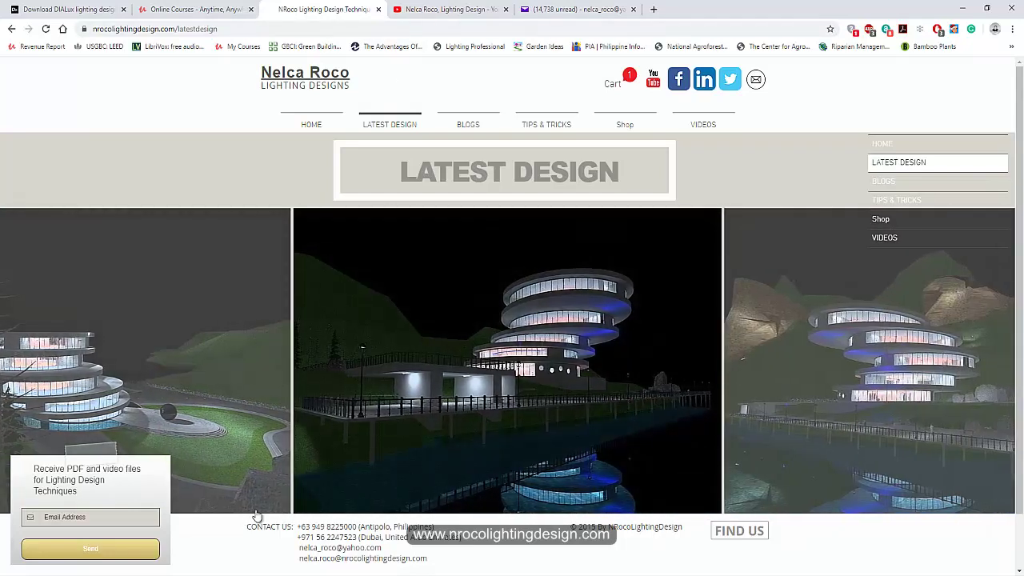
pyautogui.click(453, 9)
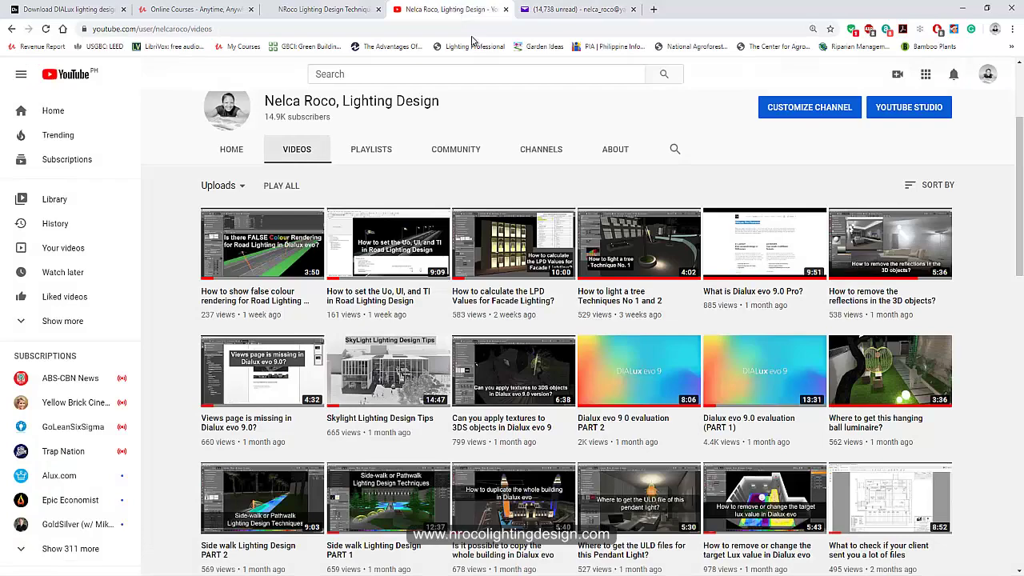
pyautogui.scroll(2, 664, 200)
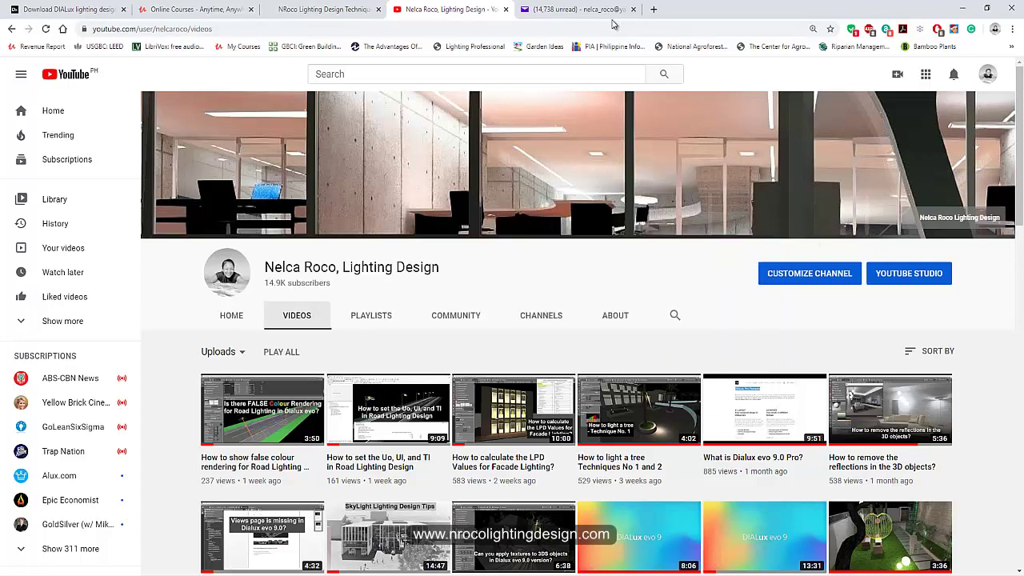
pyautogui.click(555, 10)
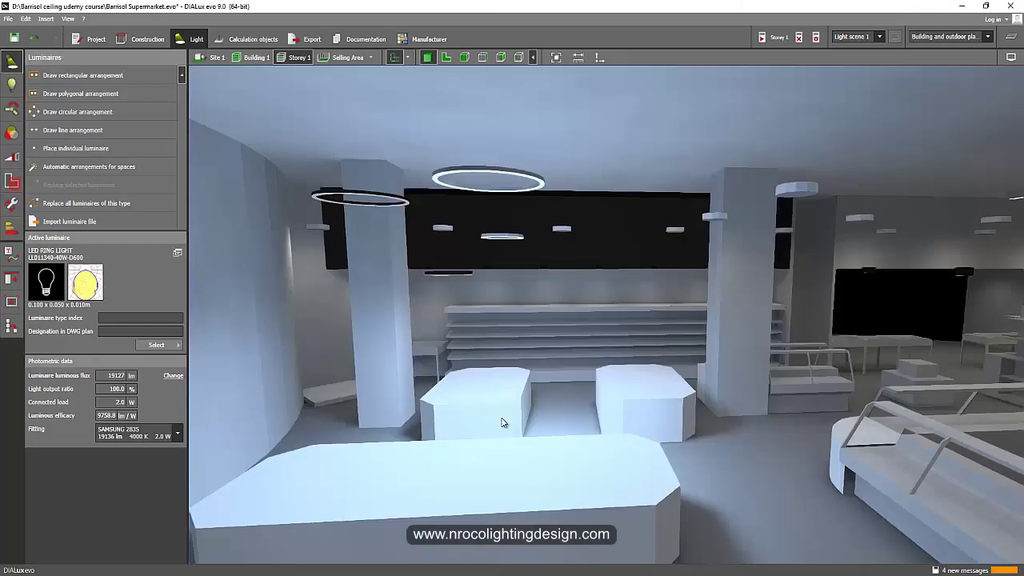
# Back in DIALux evo, examine the suspended rings up close from below in the 3D view
pyautogui.scroll(10, 532, 381)
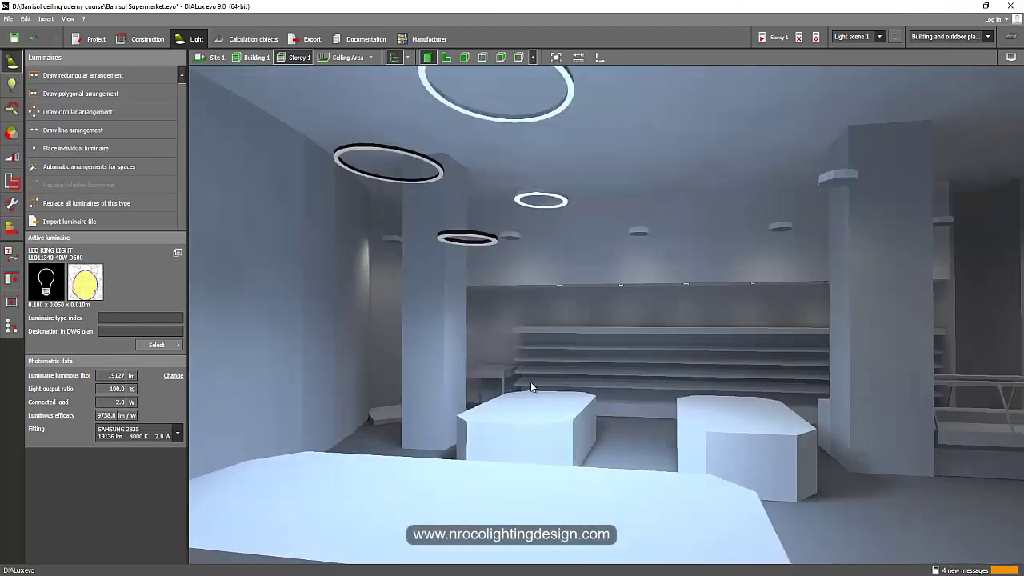
pyautogui.moveTo(530, 387); pyautogui.dragTo(547, 429, button='right')
pyautogui.moveTo(546, 432); pyautogui.dragTo(542, 472)
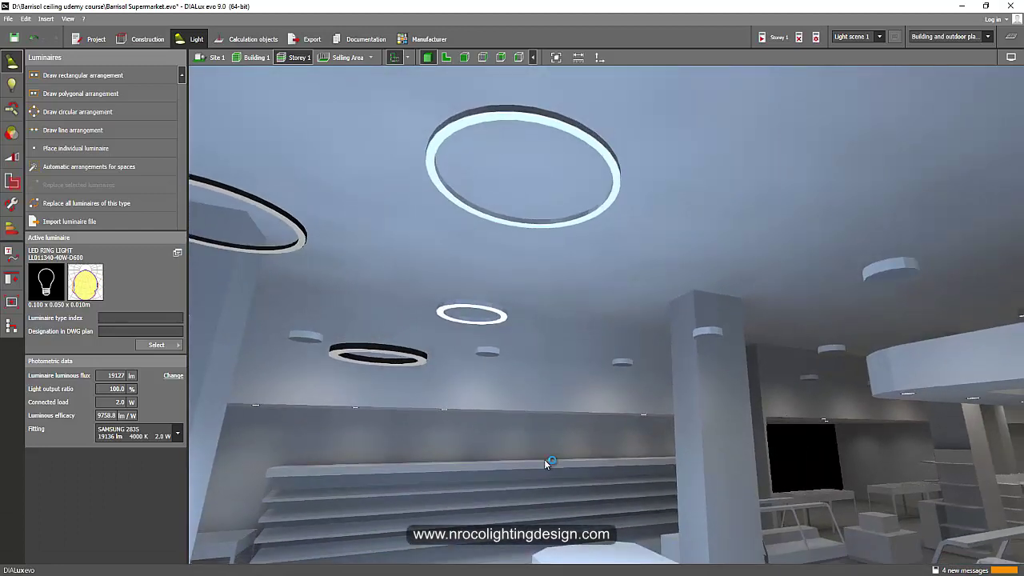